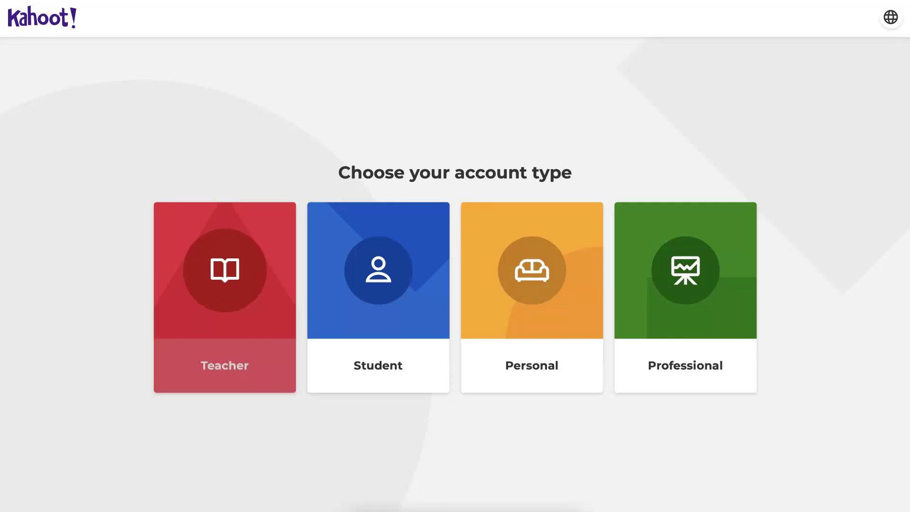
Step: Choose Teacher as the Kahoot! account type
{"action": "left_click", "coordinate": [224, 253]}
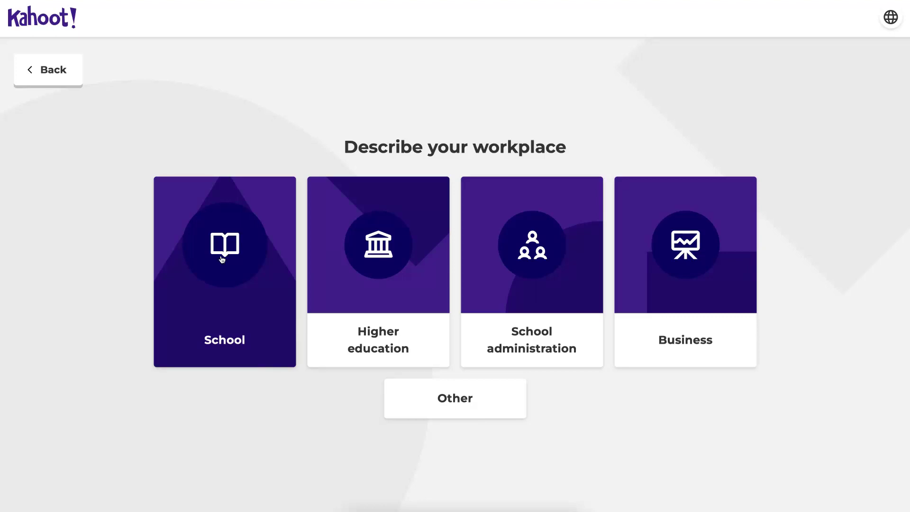
Step: Pick a workplace type and skip the paid plans to continue on the free plan
{"action": "left_click", "coordinate": [364, 263]}
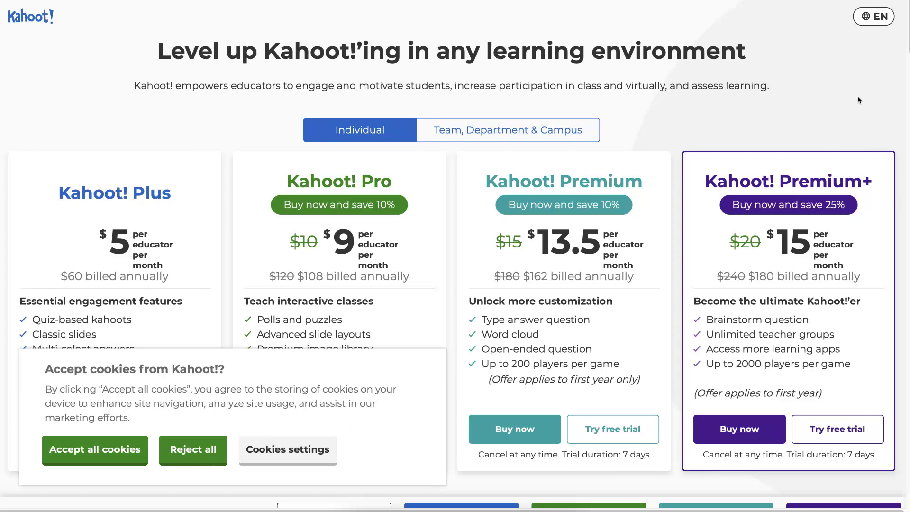
{"action": "scroll", "coordinate": [858, 100], "scroll_direction": "down", "scroll_amount": 2}
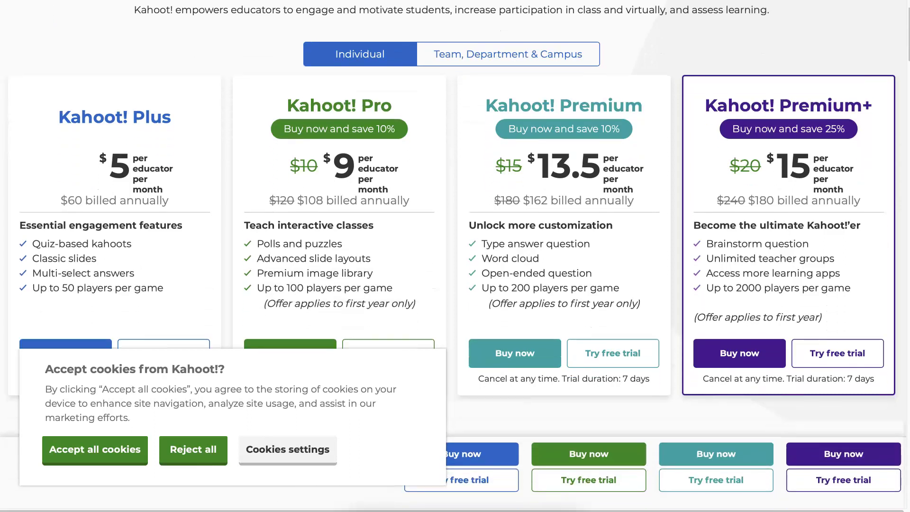
{"action": "scroll", "coordinate": [455, 189], "scroll_direction": "down", "scroll_amount": 2}
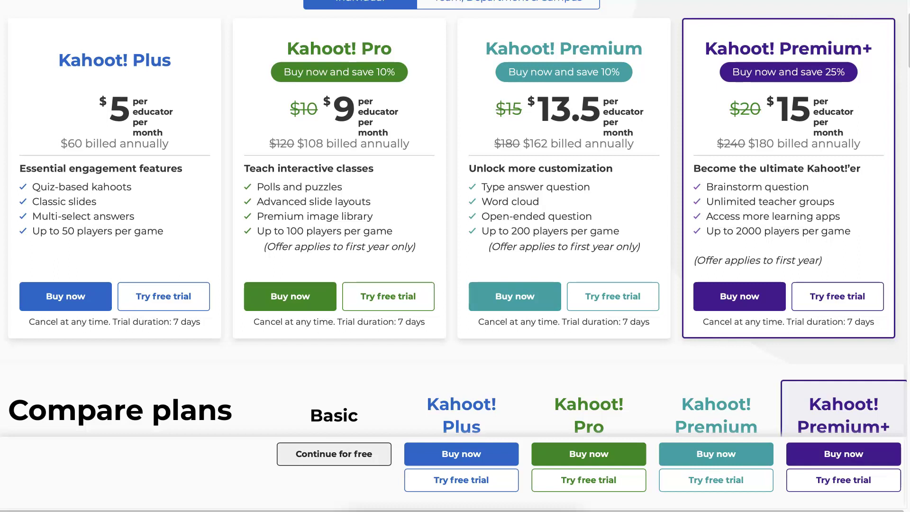
{"action": "left_click", "coordinate": [349, 455]}
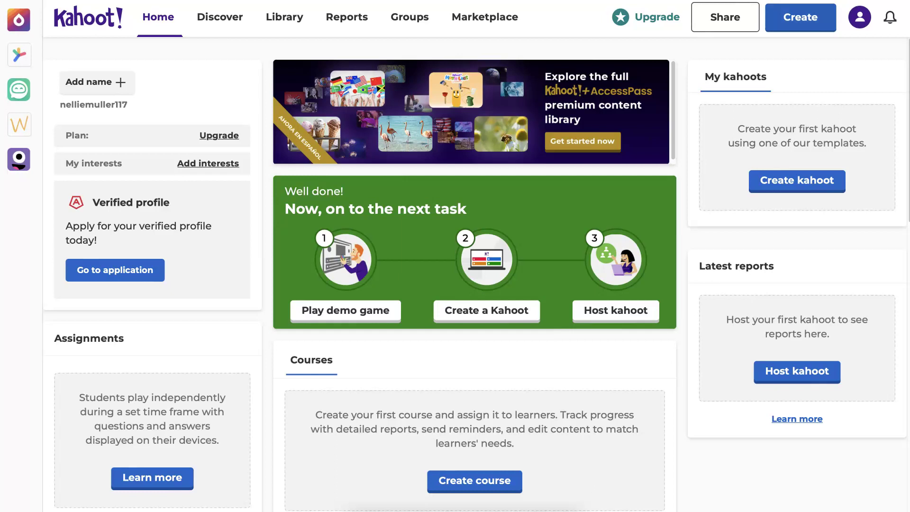
Step: Start a new kahoot from the Create menu on the Home dashboard
{"action": "left_click", "coordinate": [799, 17]}
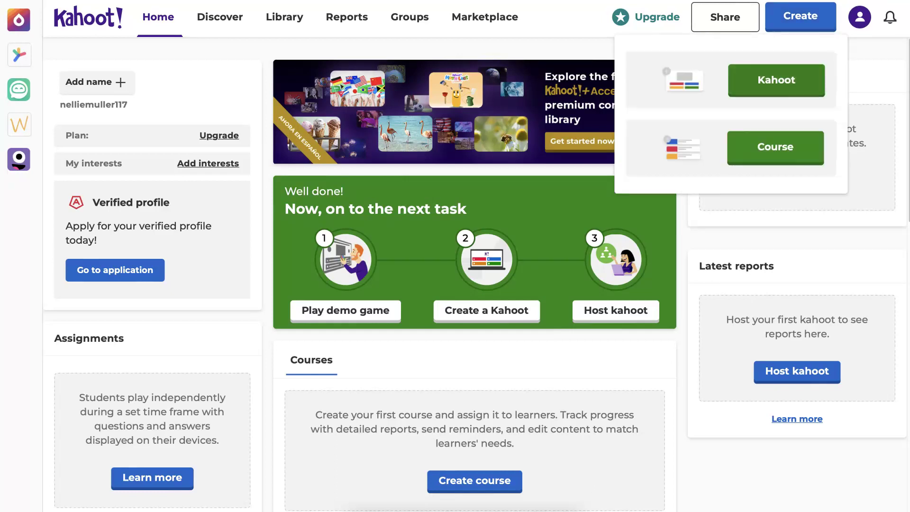
{"action": "left_click", "coordinate": [763, 79]}
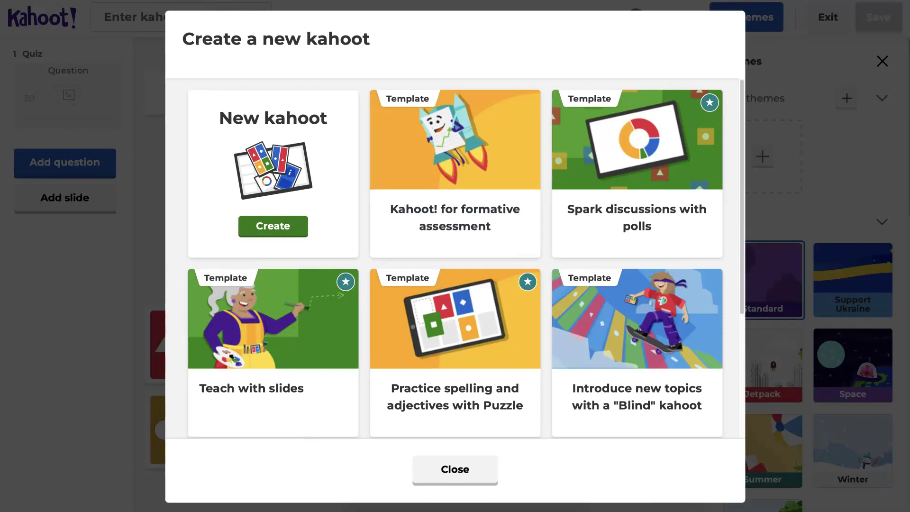
Step: Start a blank kahoot and insert the Getty classroom photo of children around a laptop
{"action": "left_click", "coordinate": [293, 230]}
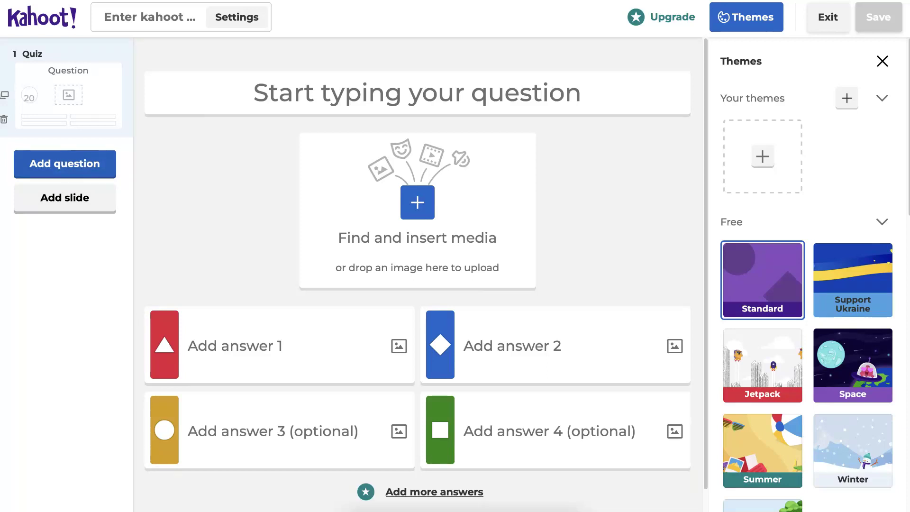
{"action": "left_click", "coordinate": [417, 202]}
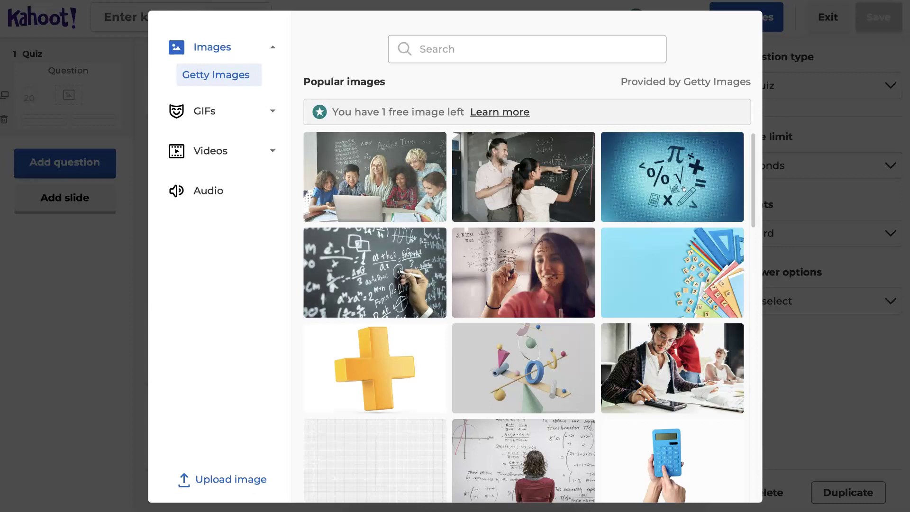
{"action": "left_click", "coordinate": [375, 177]}
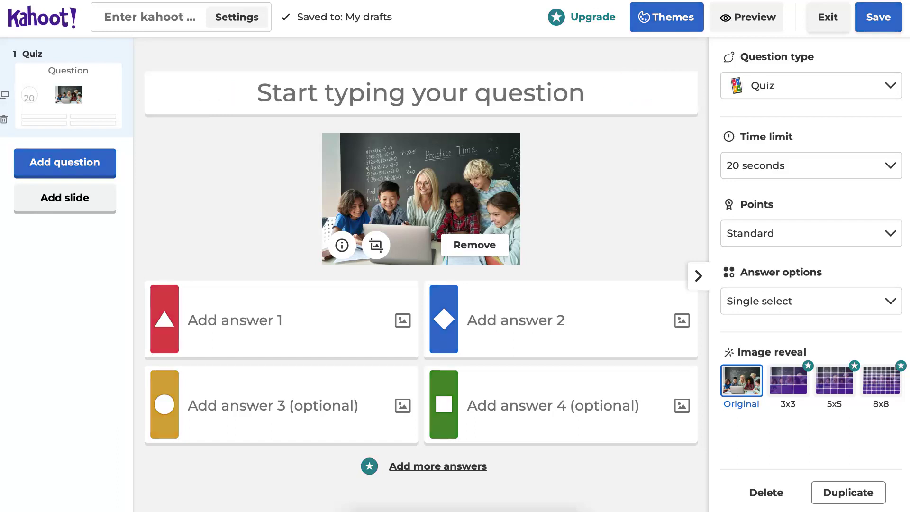
Step: Title the first question 'What has a green color and is a fruit?'
{"action": "left_click", "coordinate": [313, 94]}
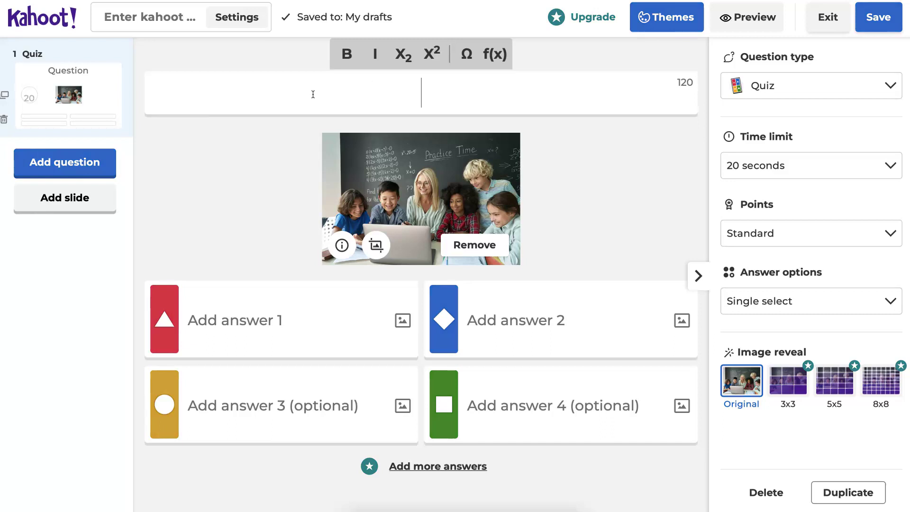
{"action": "type", "text": "H"}
{"action": "key", "text": "BackSpace"}
{"action": "type", "text": "What "}
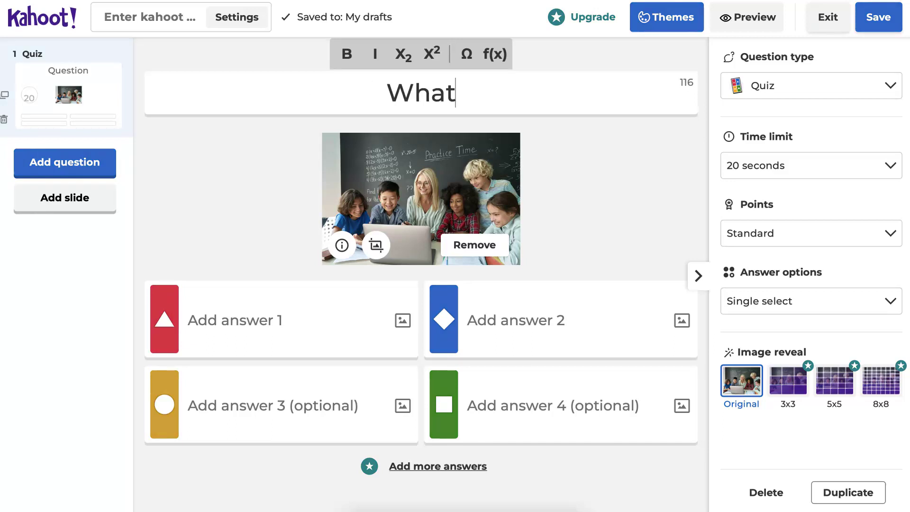
{"action": "type", "text": "has "}
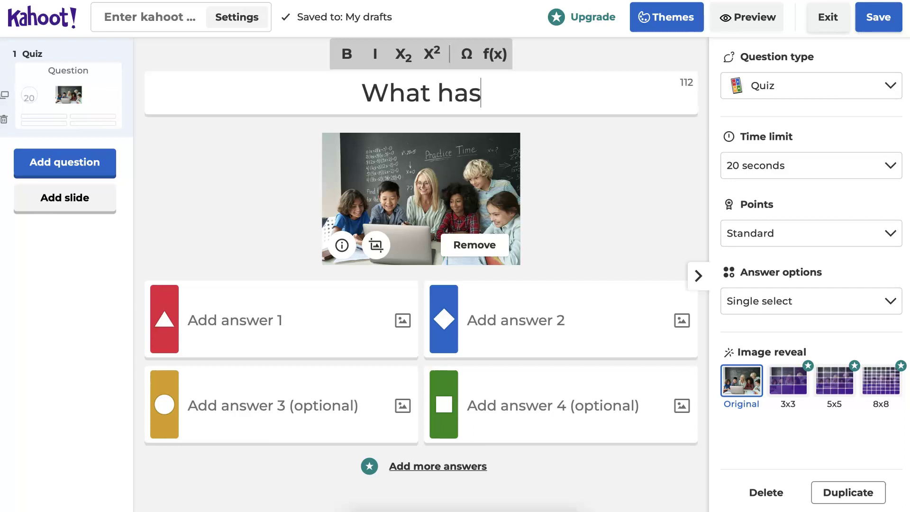
{"action": "type", "text": "a "}
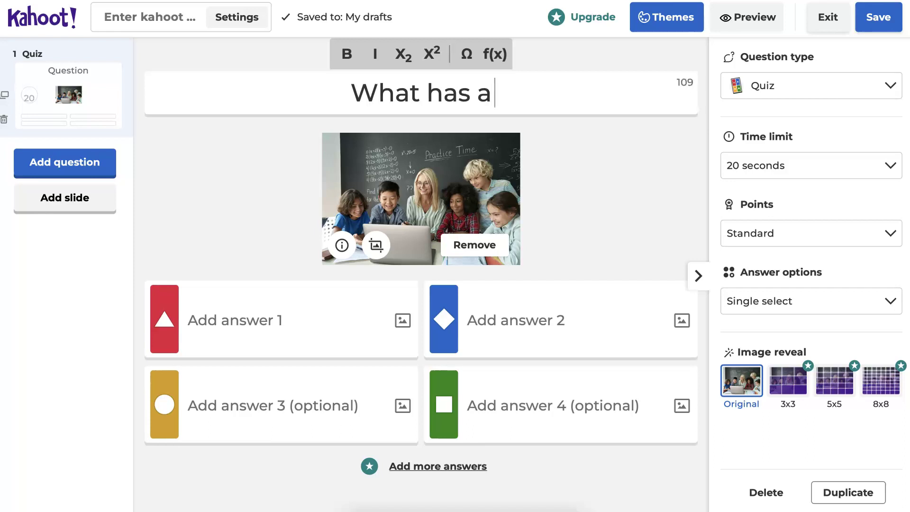
{"action": "type", "text": "green co"}
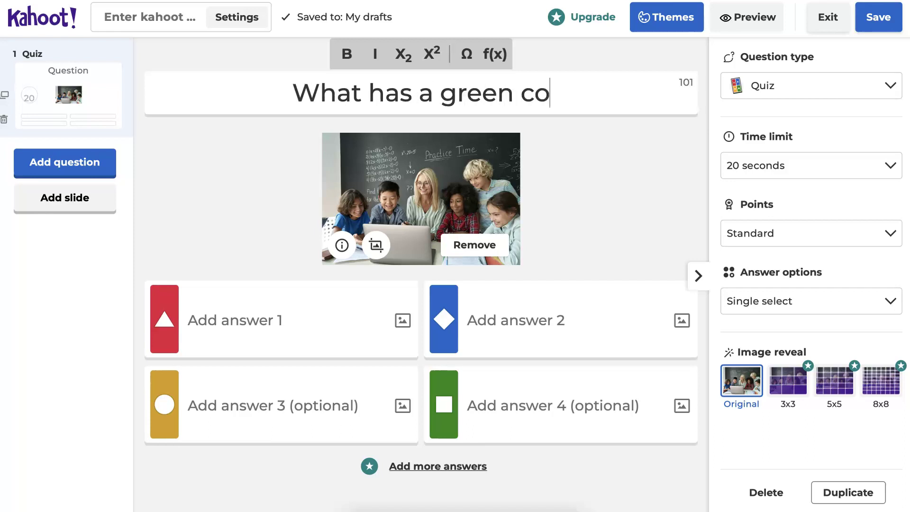
{"action": "type", "text": "lor and "}
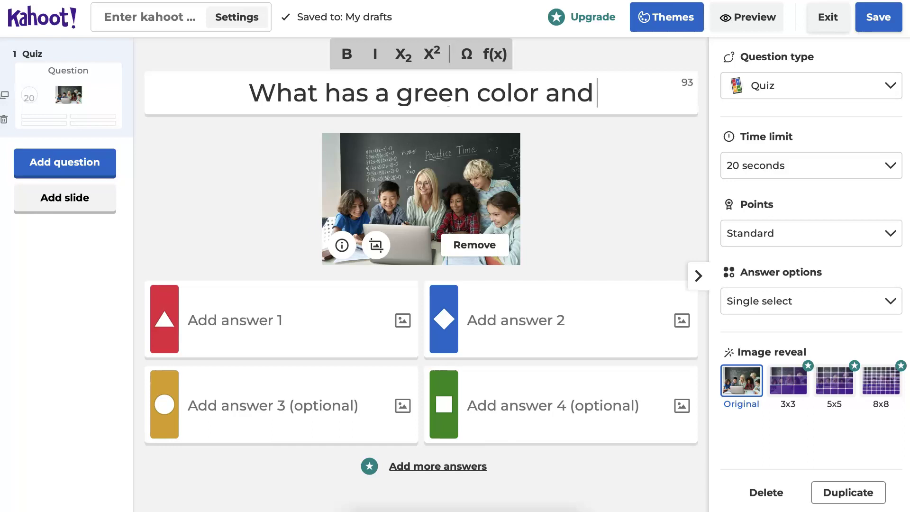
{"action": "type", "text": "is"}
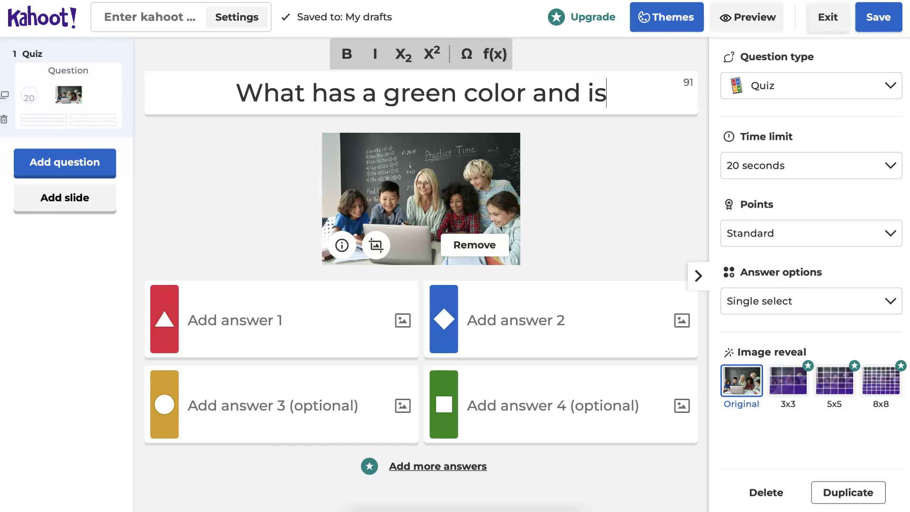
{"action": "type", "text": " a fr"}
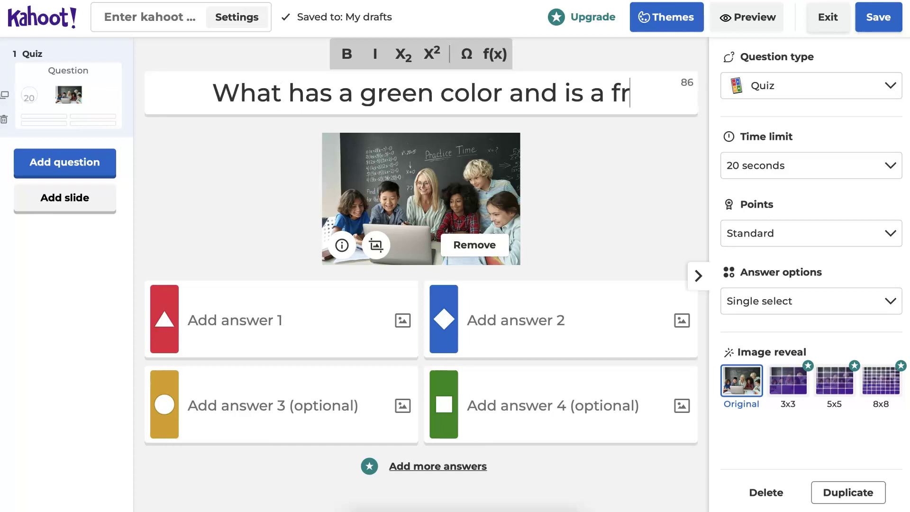
{"action": "type", "text": "uit"}
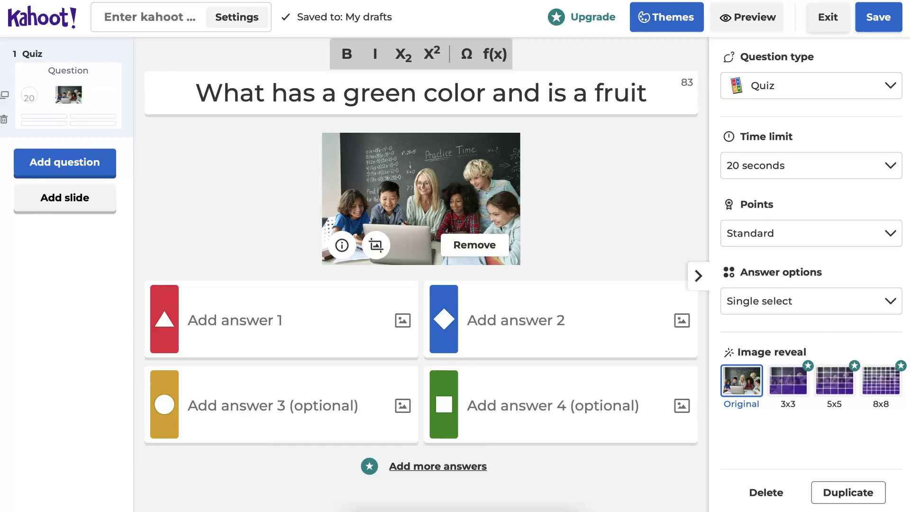
{"action": "type", "text": "?"}
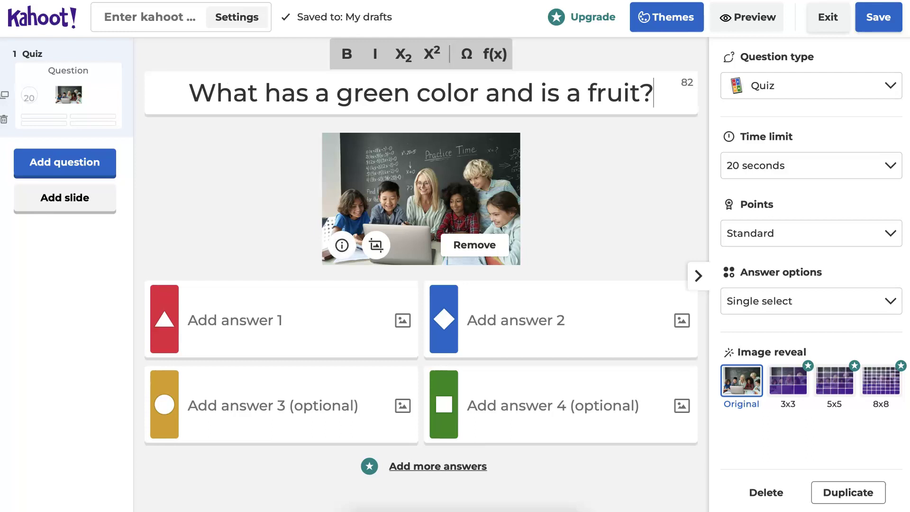
{"action": "left_click", "coordinate": [253, 331]}
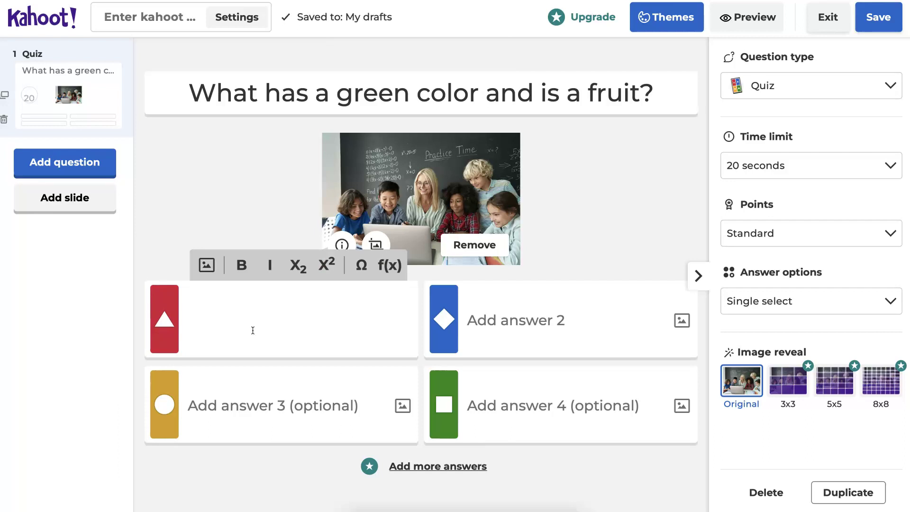
Step: Enter 'Green Apple' and 'Red Apple' as the first two answers
{"action": "type", "text": "Apple"}
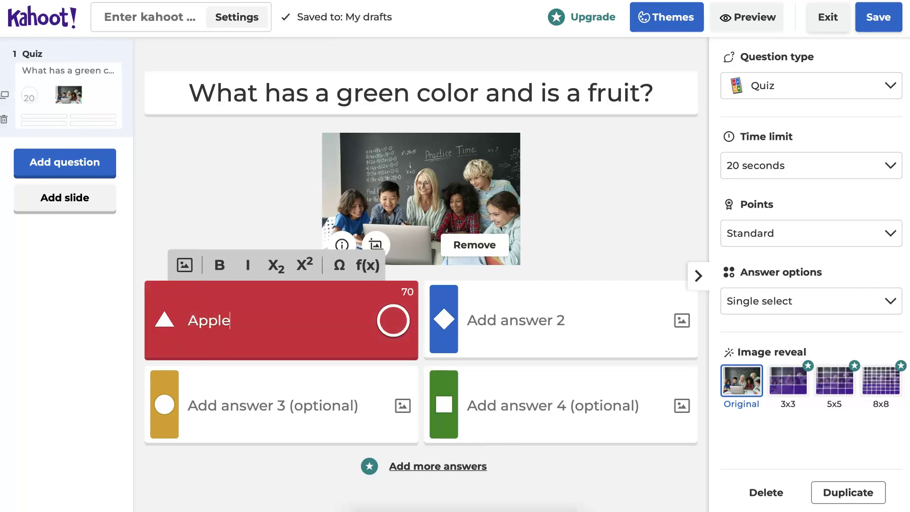
{"action": "left_click", "coordinate": [188, 321]}
{"action": "type", "text": "Greem"}
{"action": "key", "text": "BackSpace"}
{"action": "type", "text": "n"}
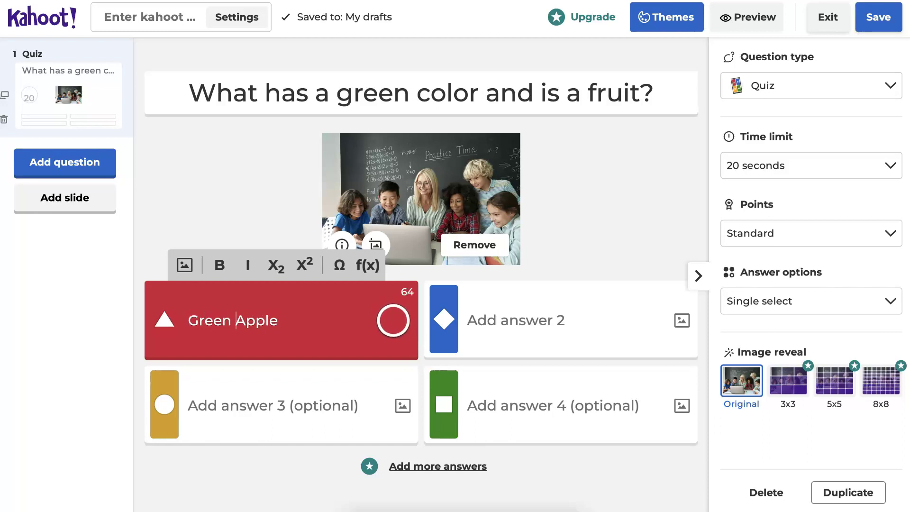
{"action": "left_click", "coordinate": [560, 320]}
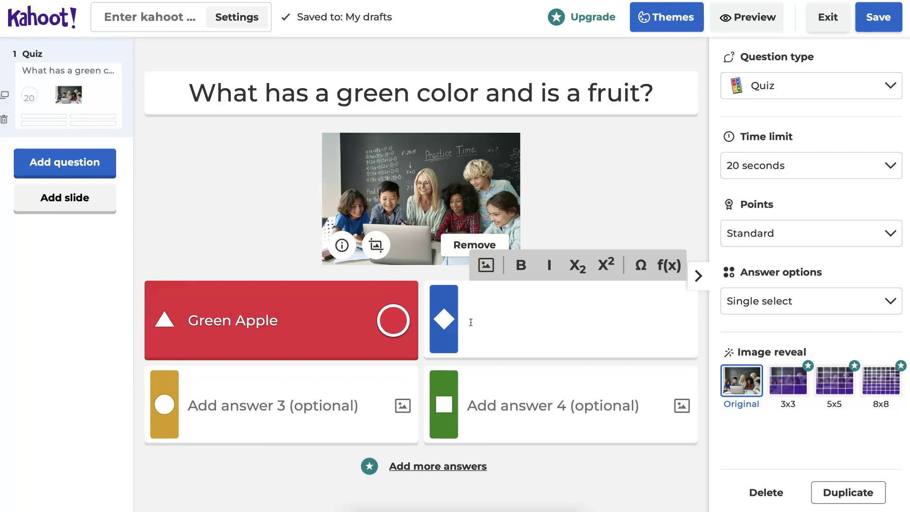
{"action": "type", "text": "E"}
{"action": "key", "text": "BackSpace"}
{"action": "type", "text": "Red "}
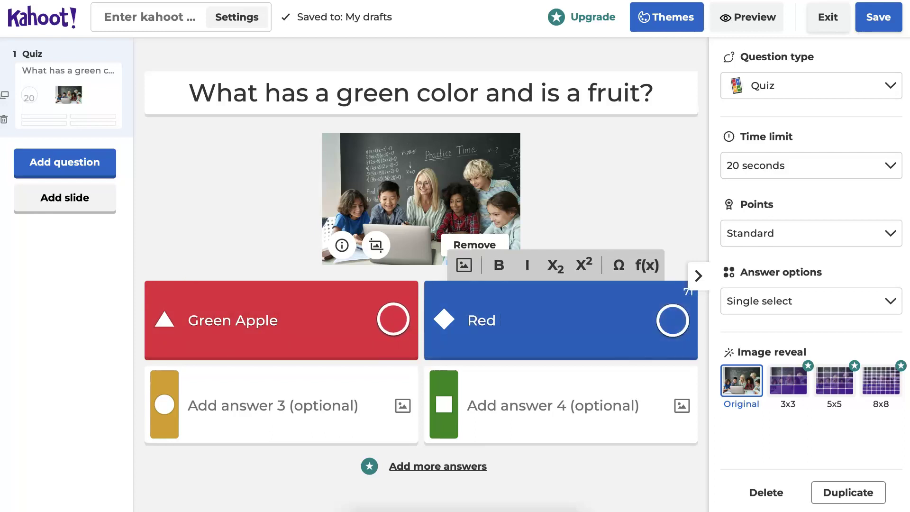
{"action": "type", "text": "Apple"}
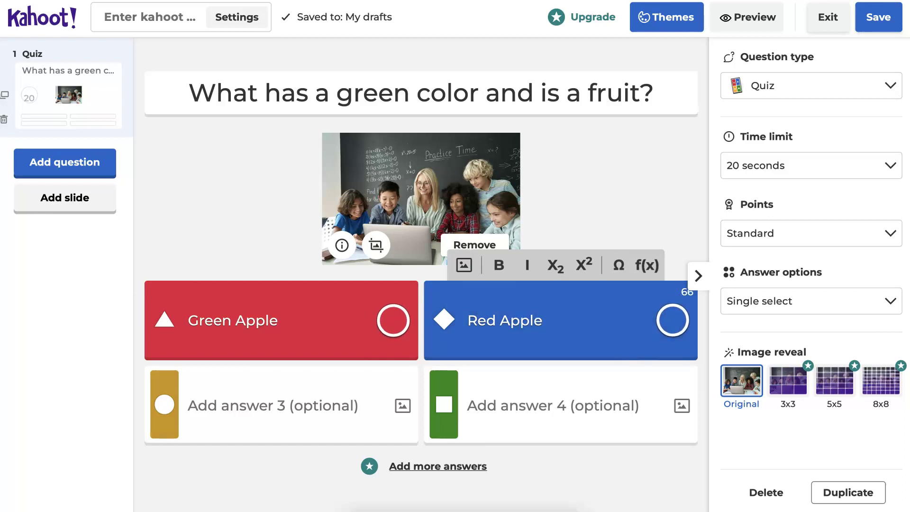
Step: Enter 'Yellow Apple' and 'None of the above' as the third and fourth answers
{"action": "left_click", "coordinate": [218, 404]}
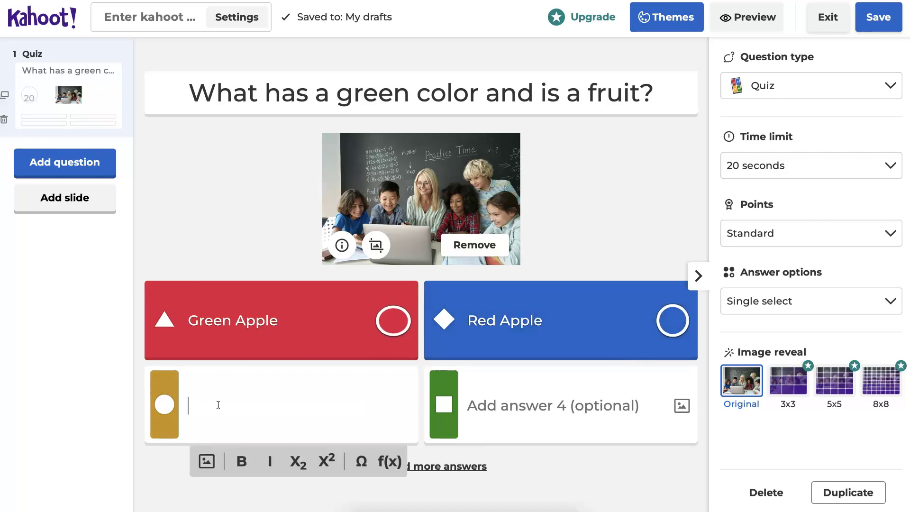
{"action": "type", "text": "Ye"}
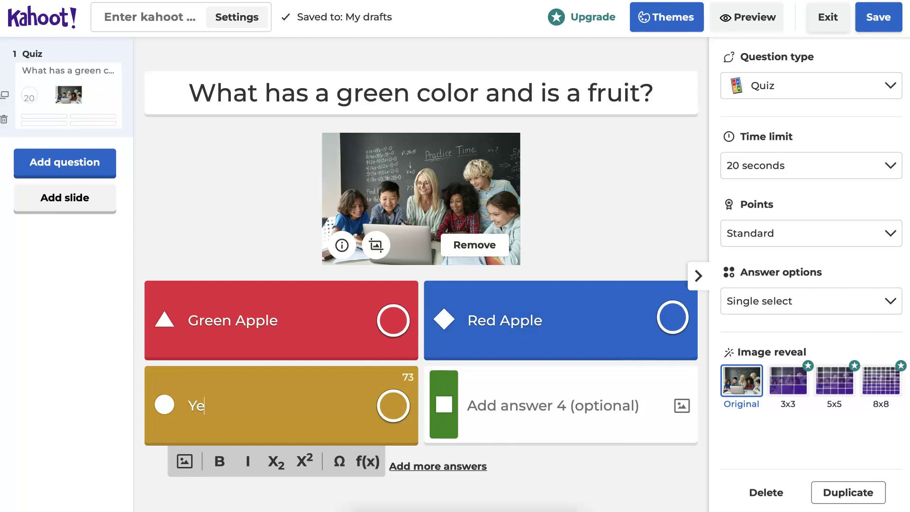
{"action": "type", "text": "llo"}
{"action": "type", "text": "w Ao"}
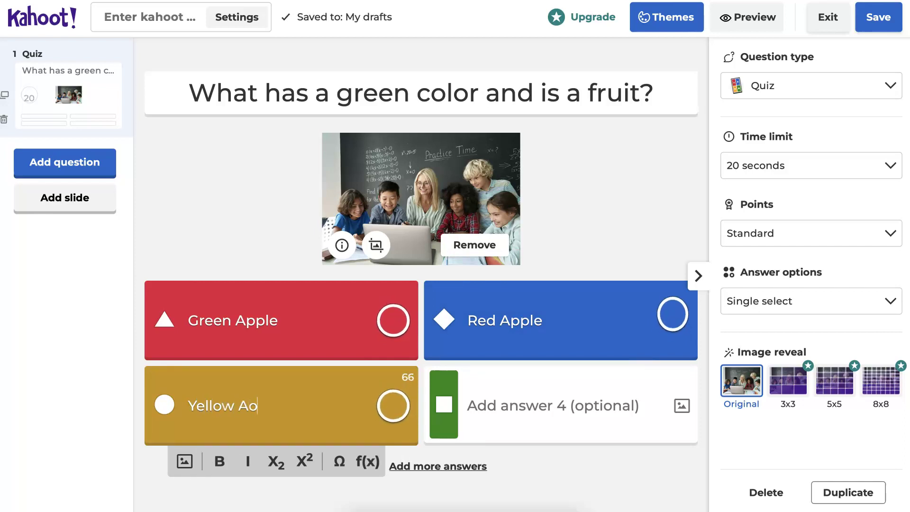
{"action": "key", "text": "BackSpace"}
{"action": "type", "text": "pple"}
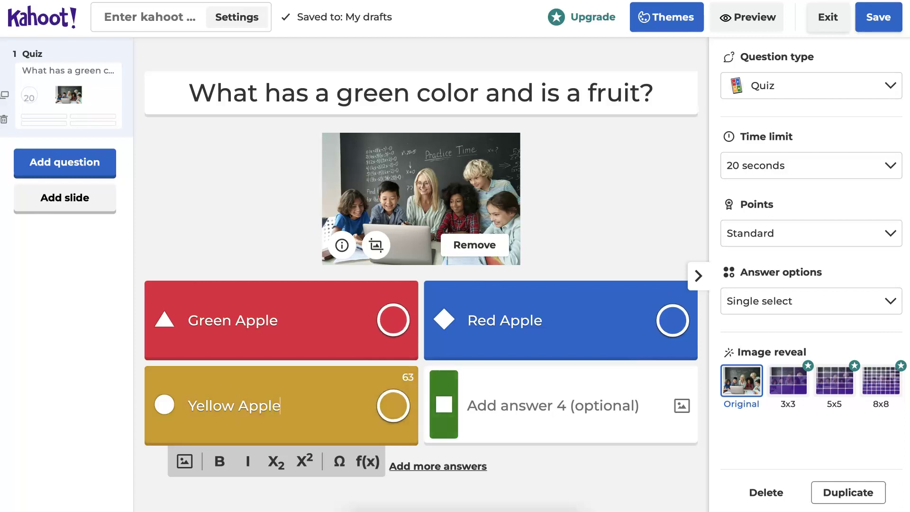
{"action": "left_click", "coordinate": [511, 406]}
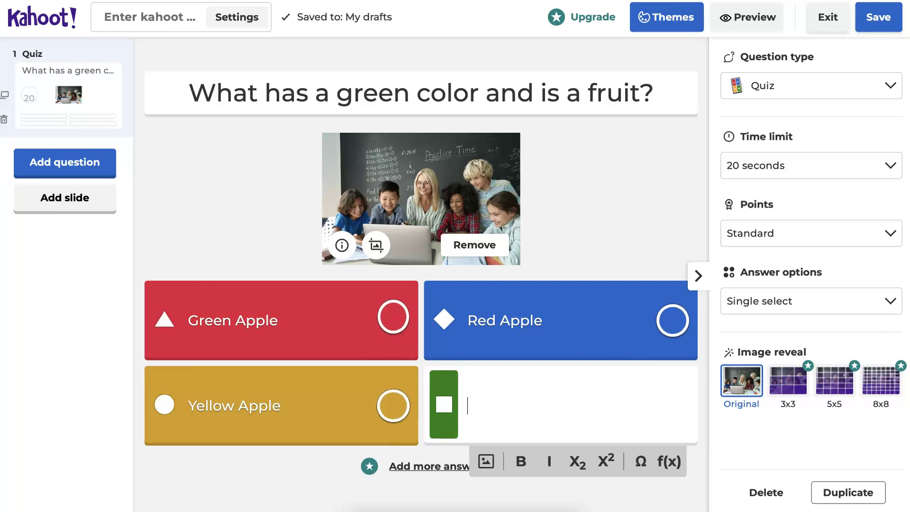
{"action": "type", "text": "None of"}
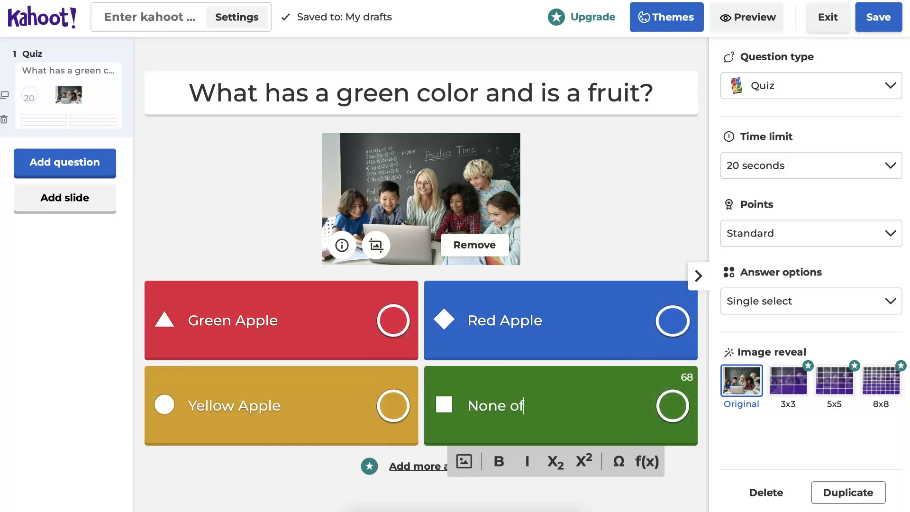
{"action": "type", "text": " the above"}
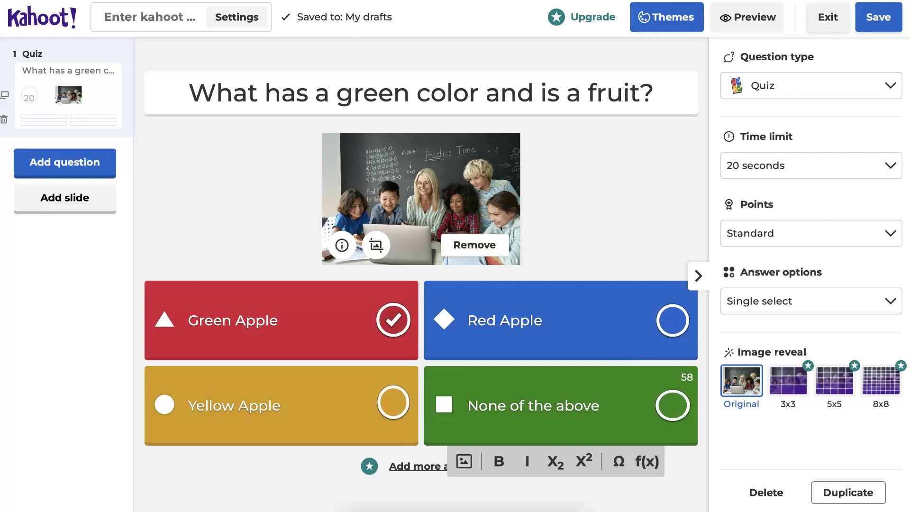
Step: Mark the Green Apple answer as the correct one
{"action": "left_click", "coordinate": [393, 321]}
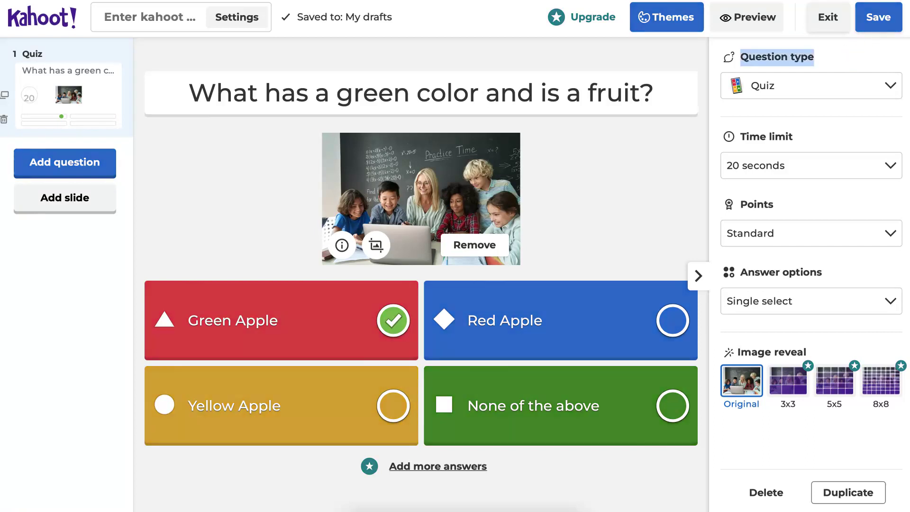
Step: Save the kahoot with the title 'Apples'
{"action": "left_click", "coordinate": [884, 22]}
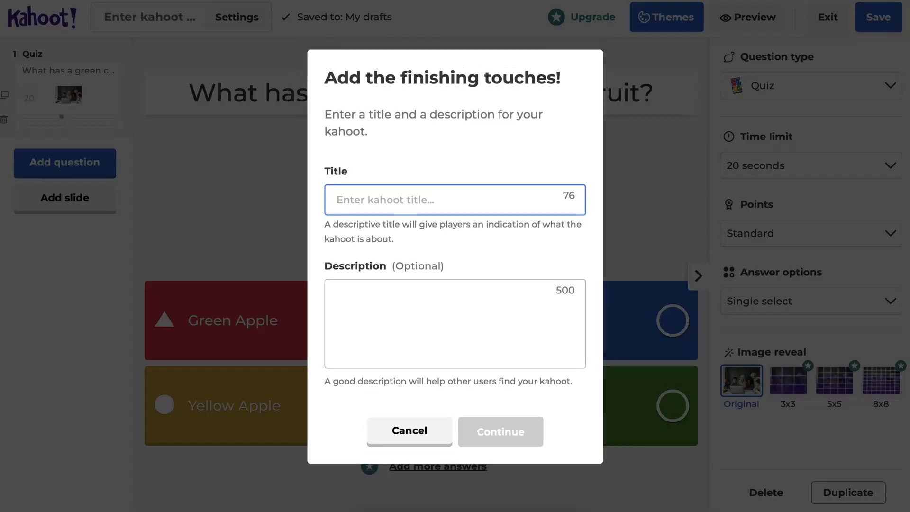
{"action": "type", "text": "Apples"}
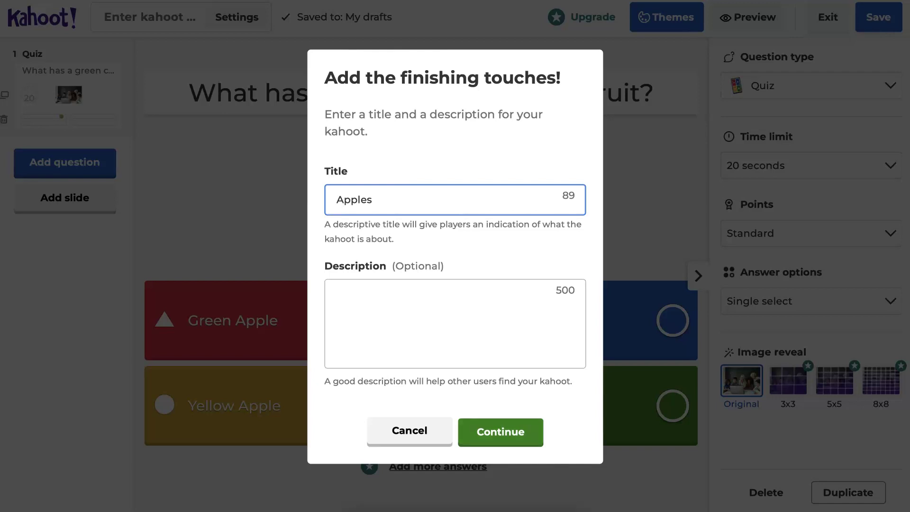
{"action": "left_click", "coordinate": [497, 431]}
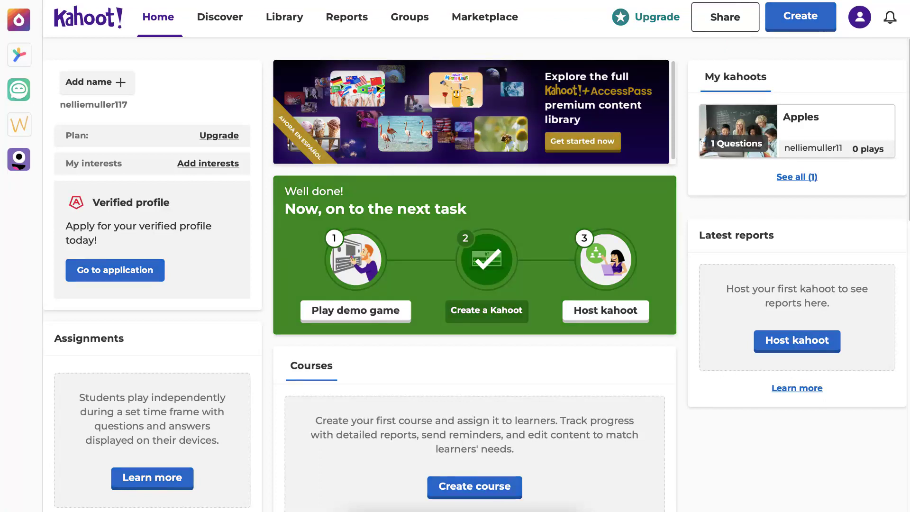
Step: Open the Share options for the Apples kahoot
{"action": "left_click", "coordinate": [721, 20]}
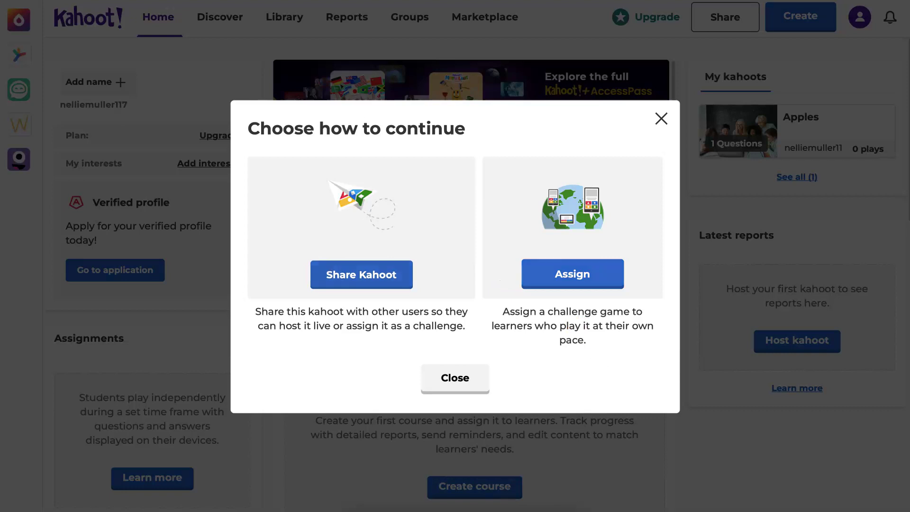
Step: Assign the Apples kahoot as a challenge with the nickname generator on
{"action": "left_click", "coordinate": [553, 275]}
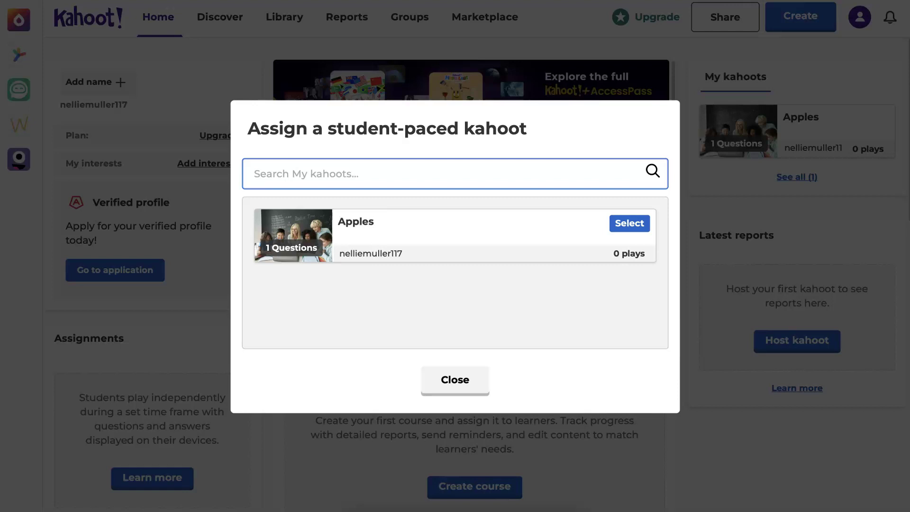
{"action": "left_click", "coordinate": [646, 226]}
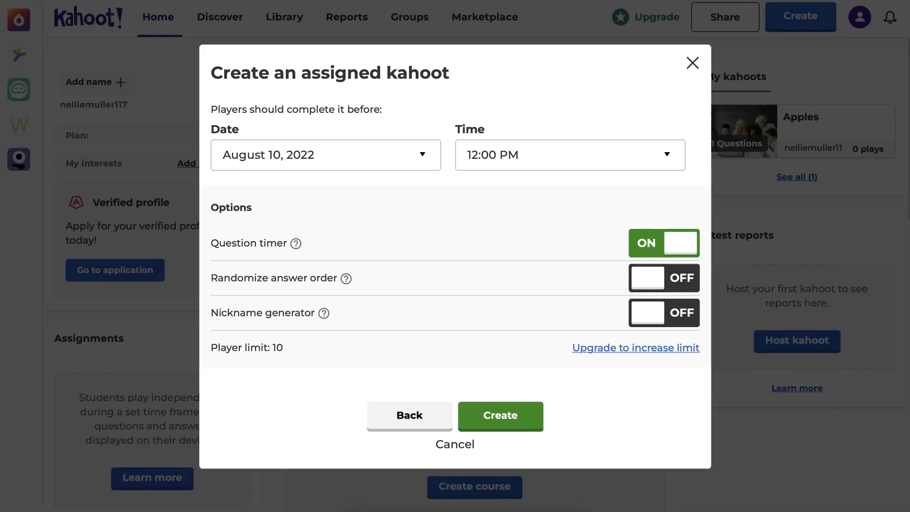
{"action": "left_click", "coordinate": [663, 313]}
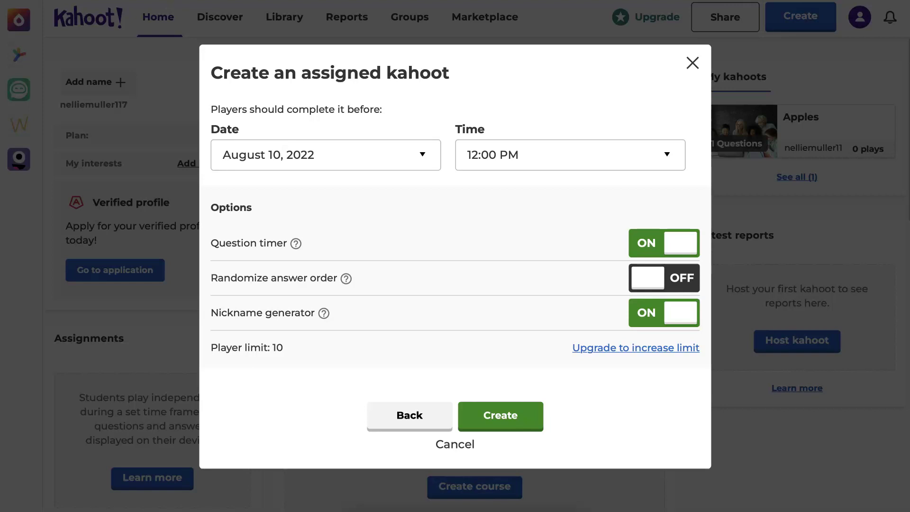
Step: Set the challenge deadline to August 30, 2022 at 11:00 PM and create it
{"action": "left_click", "coordinate": [326, 154]}
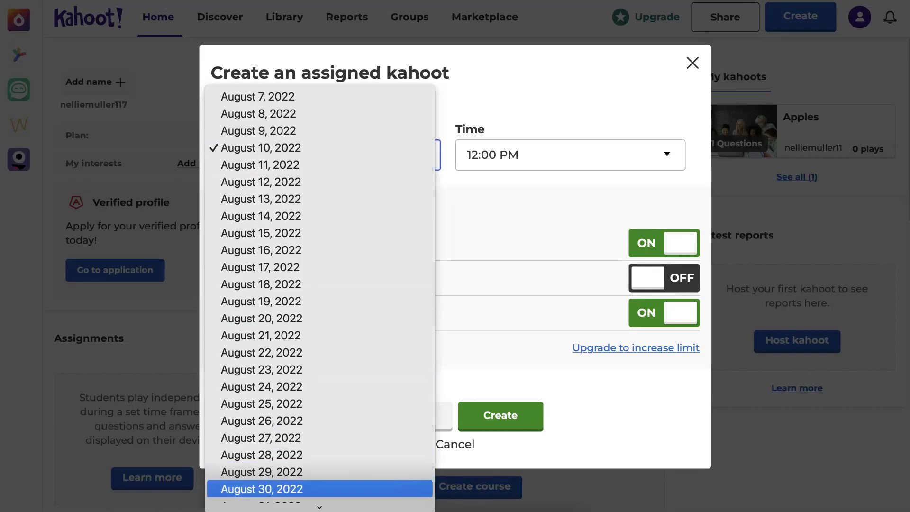
{"action": "left_click", "coordinate": [375, 489]}
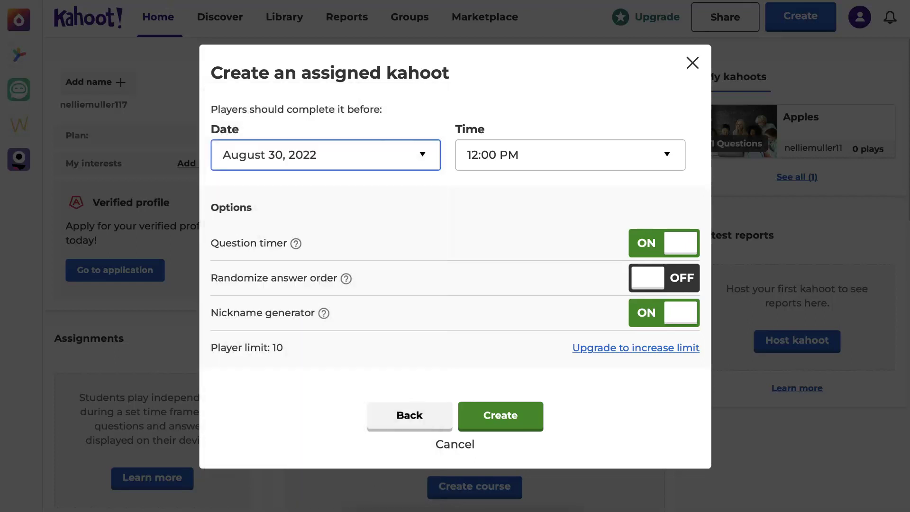
{"action": "left_click", "coordinate": [522, 155]}
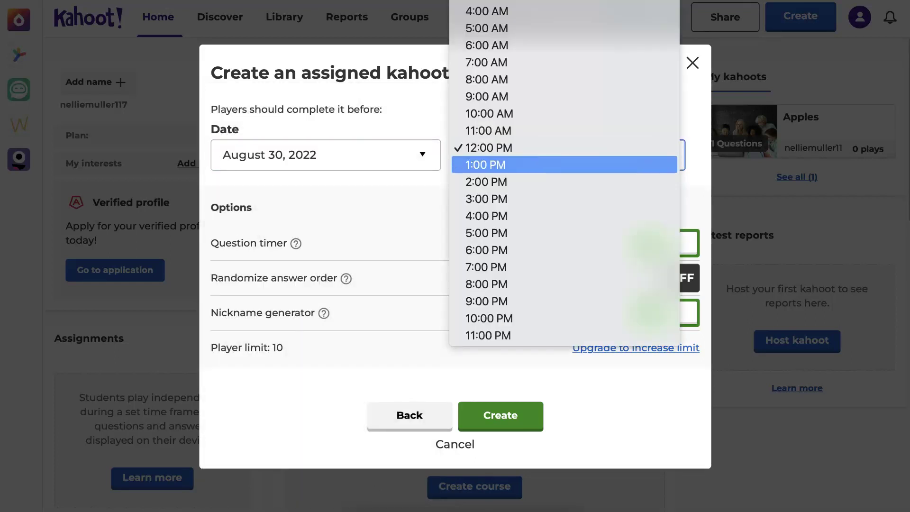
{"action": "left_click", "coordinate": [545, 332]}
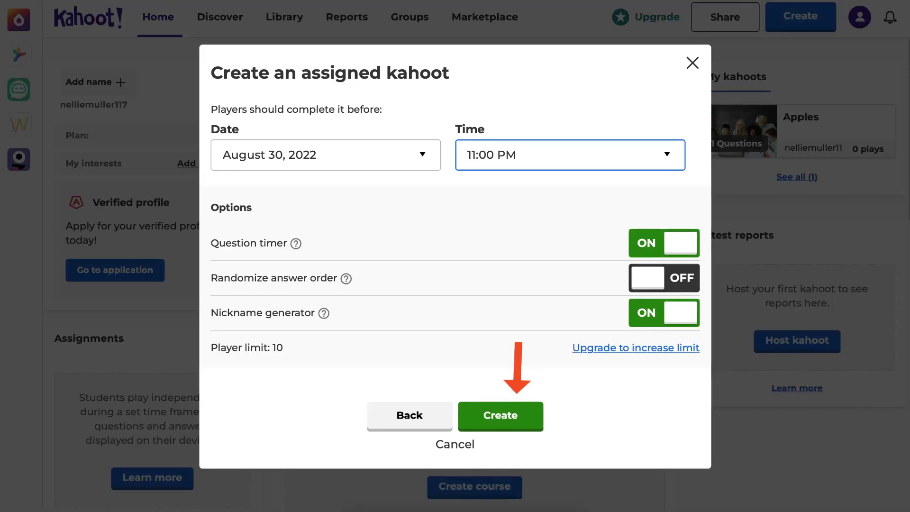
{"action": "left_click", "coordinate": [501, 416]}
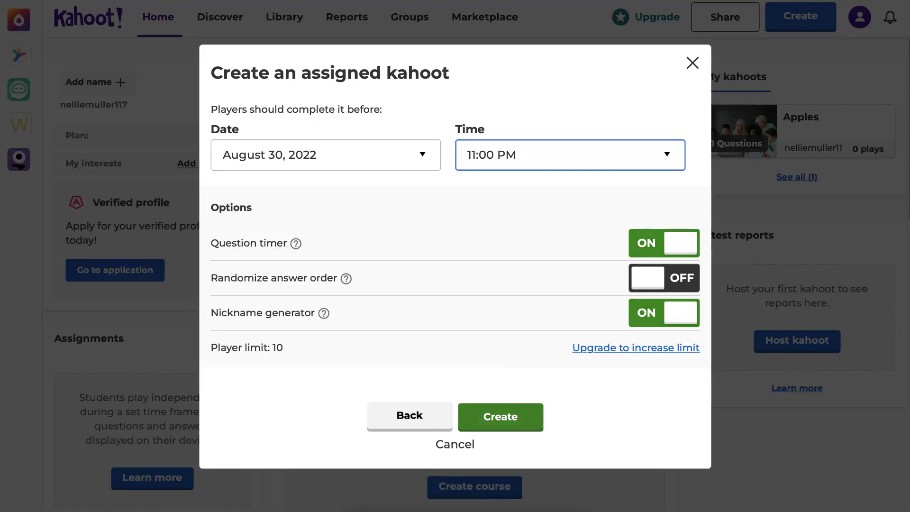
{"action": "left_click", "coordinate": [500, 419]}
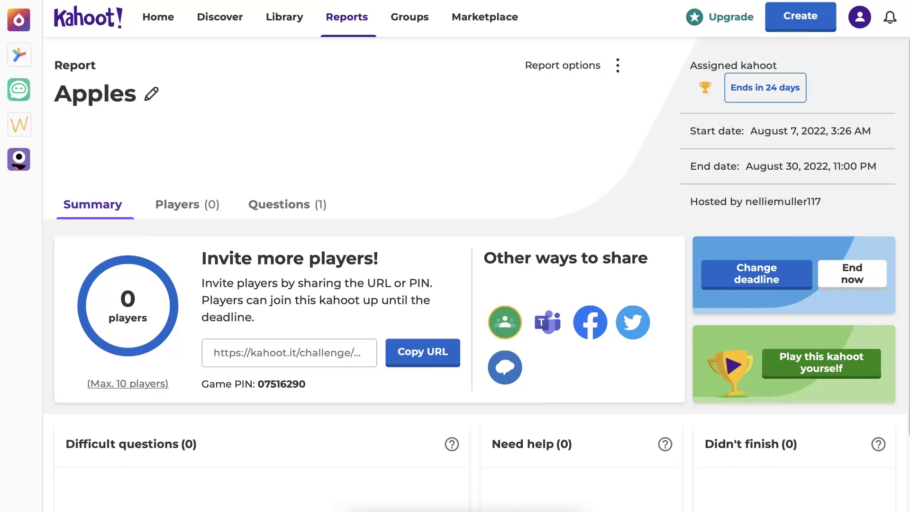
Step: Copy the Apples challenge URL from its assignment report
{"action": "left_click", "coordinate": [422, 352]}
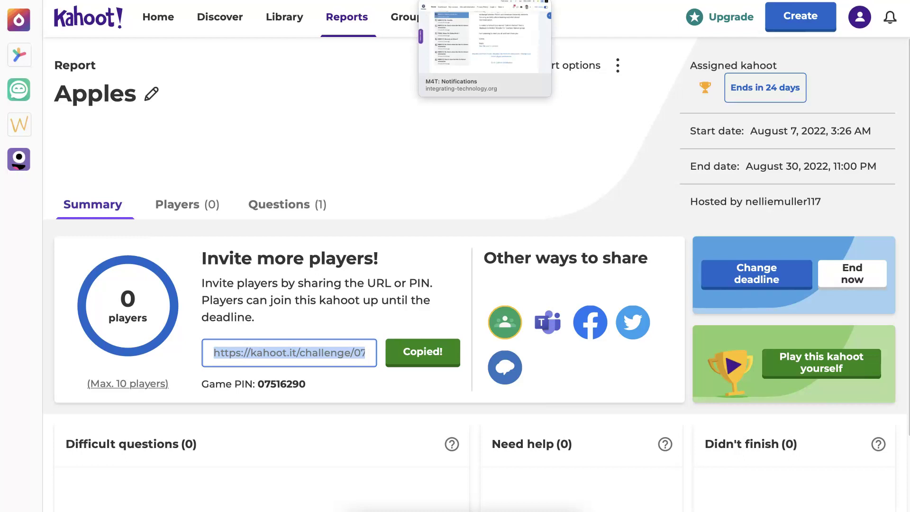
Step: Go back to the Moodle Introductions forum with editing mode turned off
{"action": "left_click", "coordinate": [522, 1]}
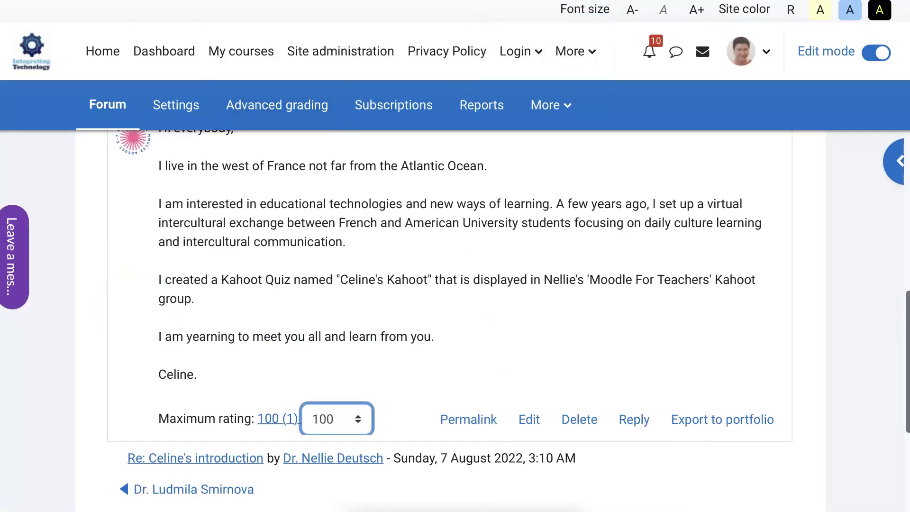
{"action": "left_click", "coordinate": [877, 53]}
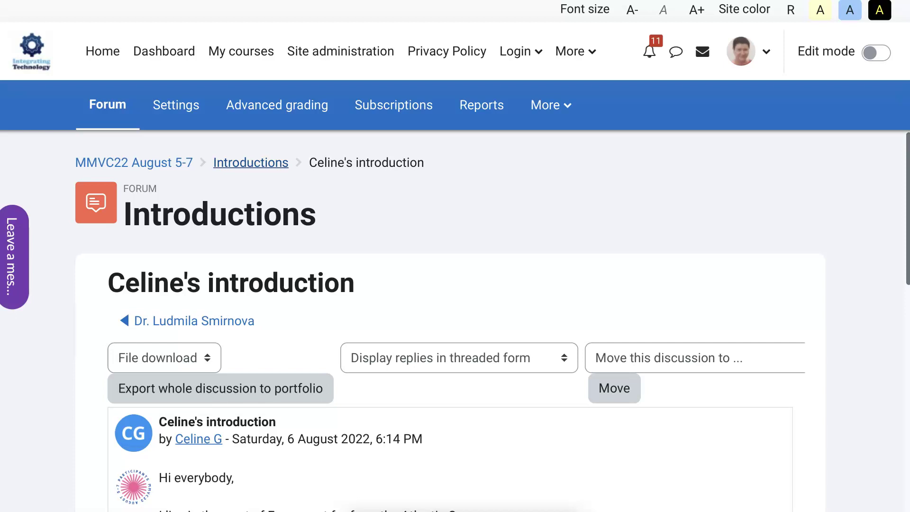
{"action": "left_click", "coordinate": [250, 163]}
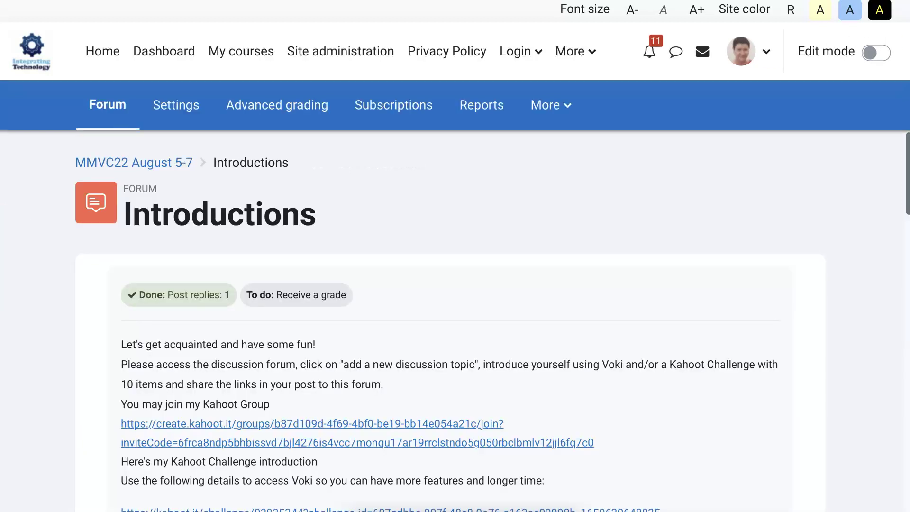
{"action": "scroll", "coordinate": [455, 322], "scroll_direction": "down", "scroll_amount": 3}
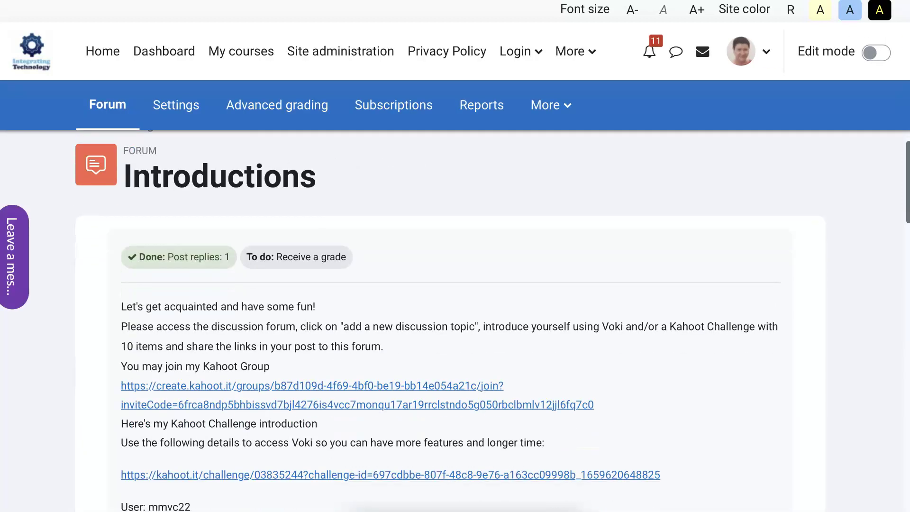
{"action": "scroll", "coordinate": [455, 323], "scroll_direction": "down", "scroll_amount": 4}
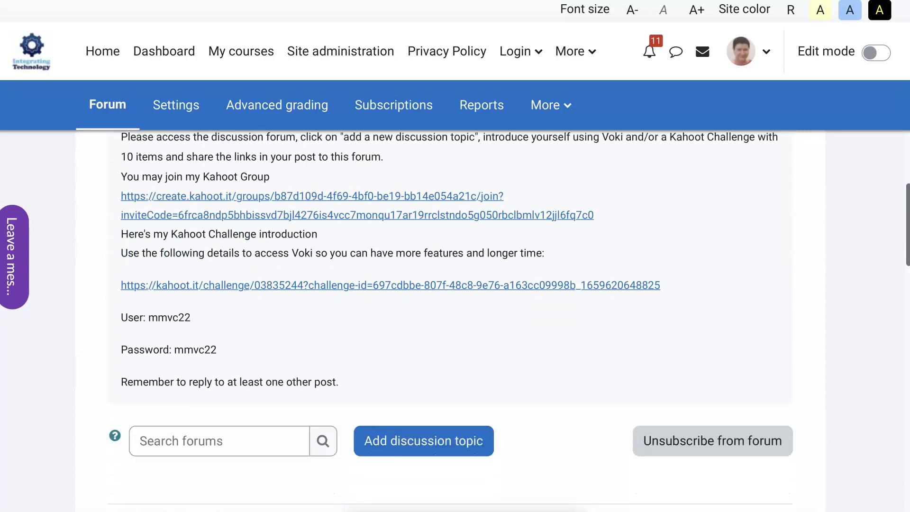
{"action": "scroll", "coordinate": [455, 322], "scroll_direction": "down", "scroll_amount": 3}
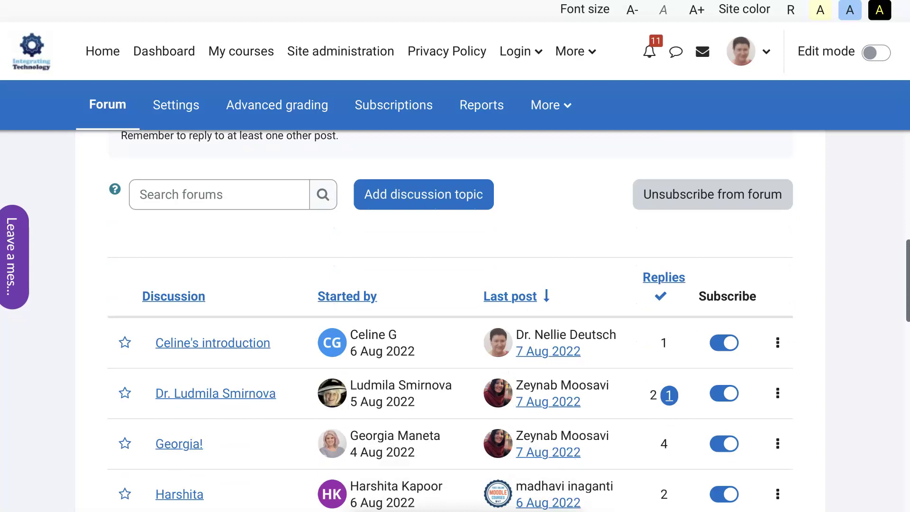
Step: Post a discussion titled 'My Challenge' whose message is the pasted Kahoot challenge link
{"action": "left_click", "coordinate": [459, 199]}
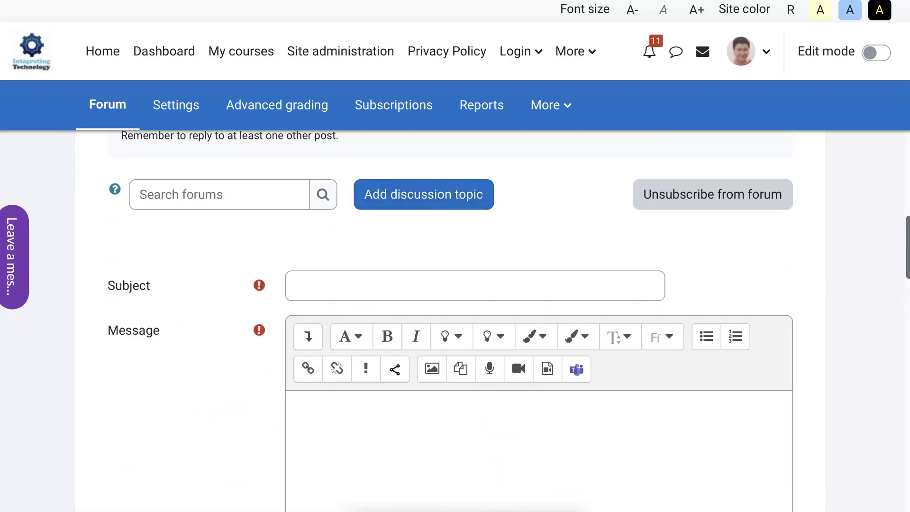
{"action": "type", "text": "My "}
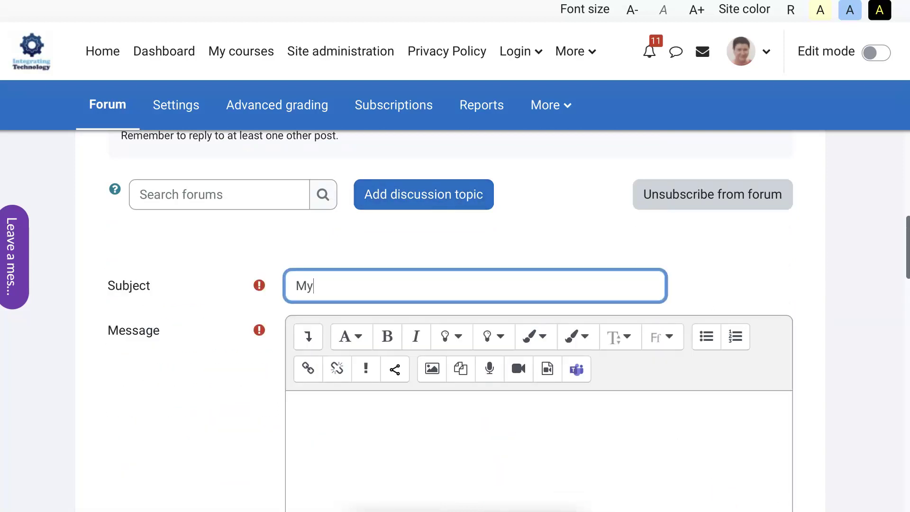
{"action": "type", "text": "Challenge"}
{"action": "left_click", "coordinate": [289, 403]}
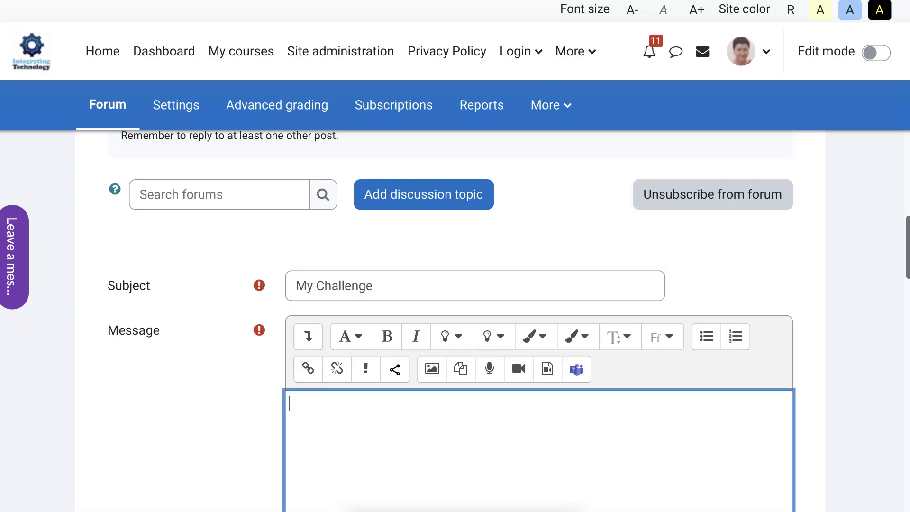
{"action": "key", "text": "ctrl+v"}
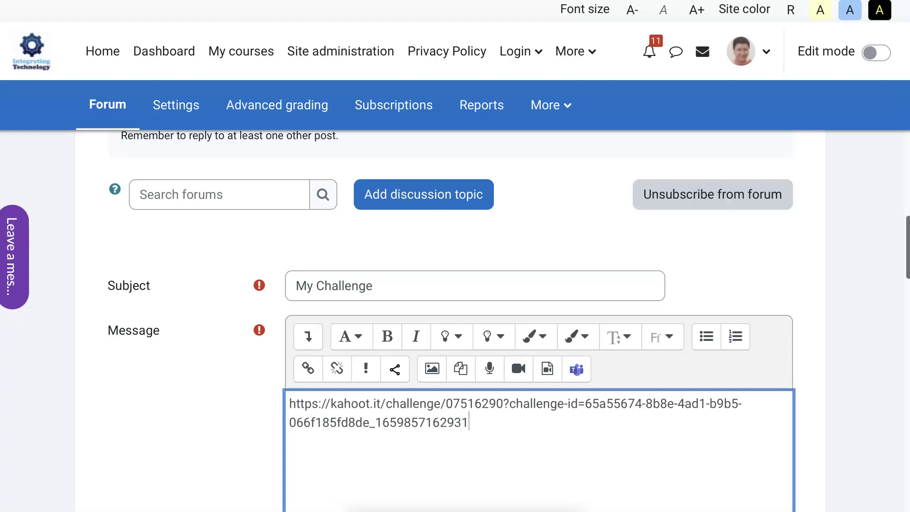
{"action": "left_click", "coordinate": [802, 304]}
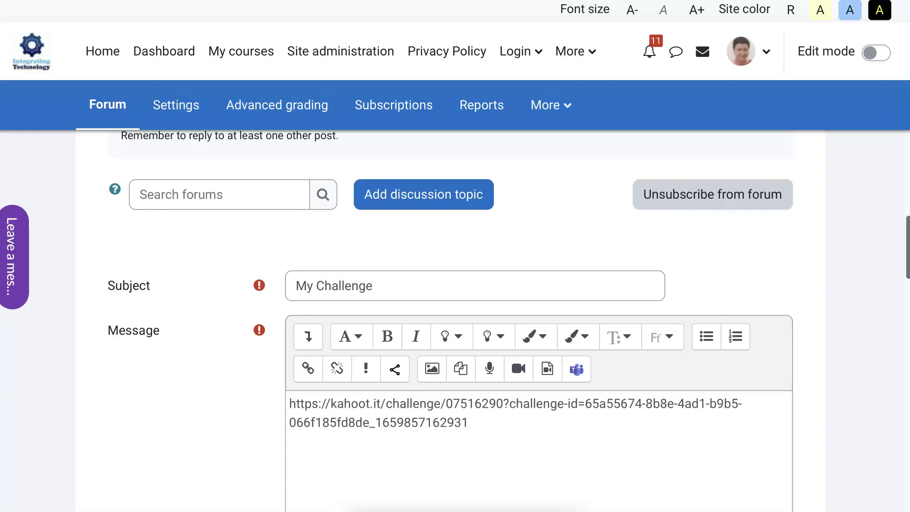
{"action": "scroll", "coordinate": [803, 304], "scroll_direction": "down", "scroll_amount": 5}
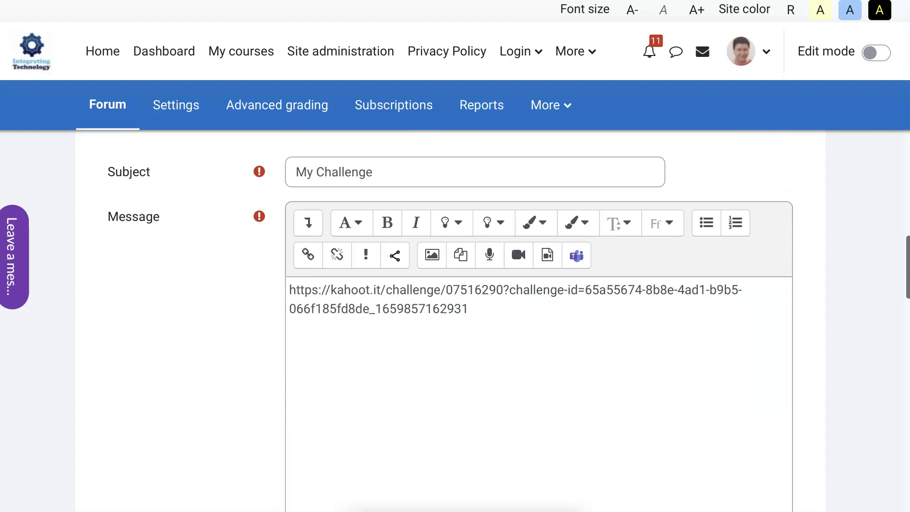
{"action": "scroll", "coordinate": [457, 280], "scroll_direction": "down", "scroll_amount": 2}
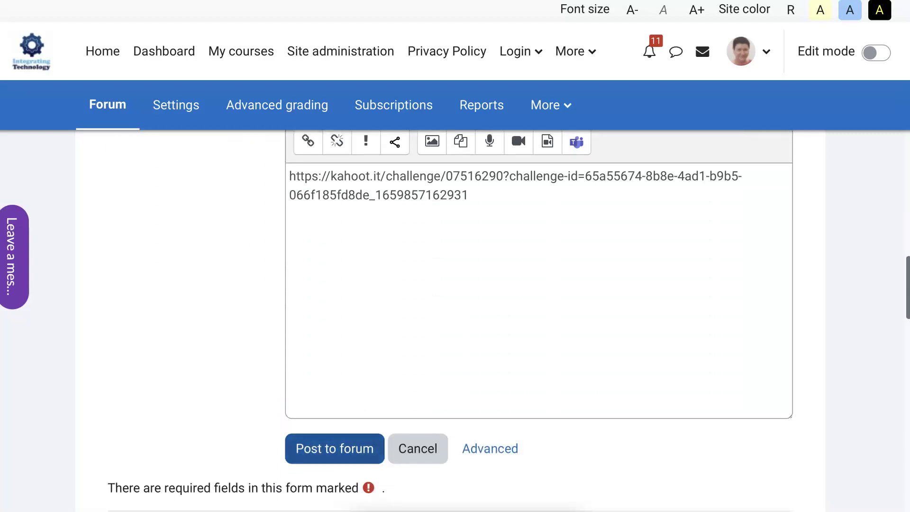
{"action": "left_click", "coordinate": [311, 452]}
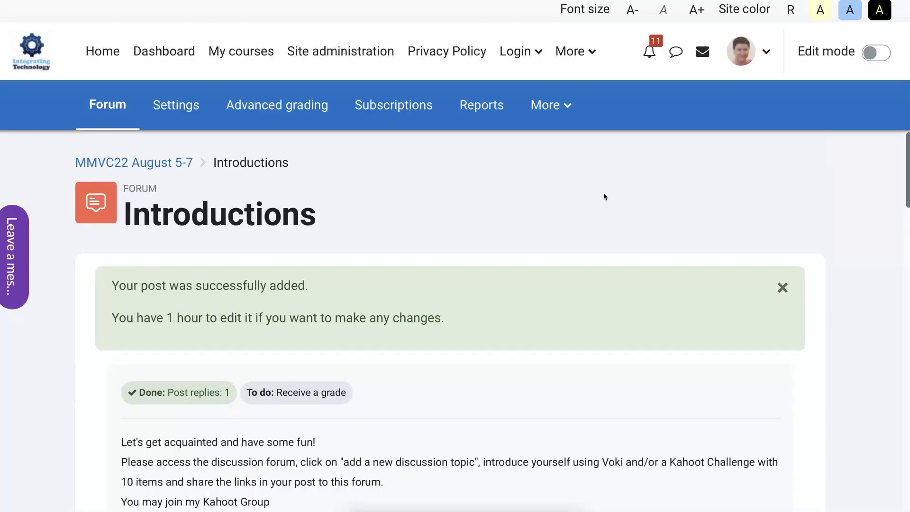
Step: Open the 'My Challenge' discussion from the forum's discussion list to view its link
{"action": "scroll", "coordinate": [603, 193], "scroll_direction": "down", "scroll_amount": 3}
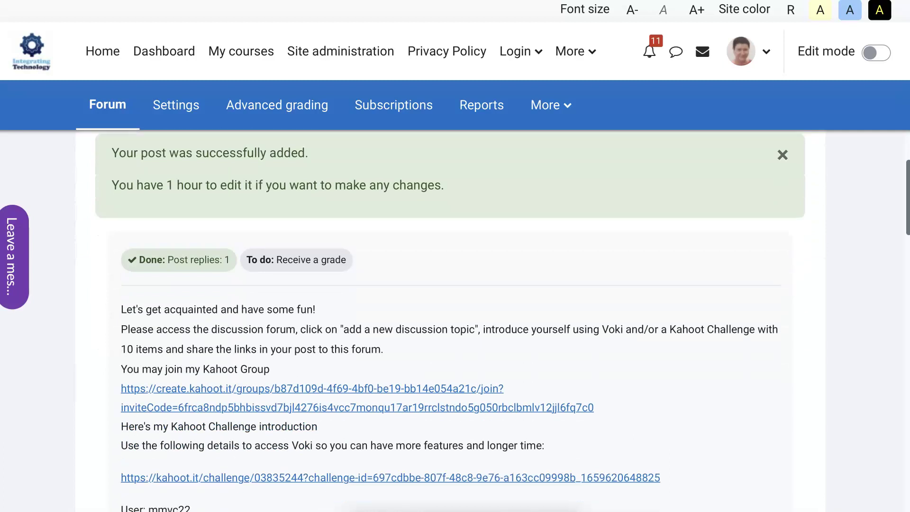
{"action": "scroll", "coordinate": [450, 323], "scroll_direction": "down", "scroll_amount": 4}
{"action": "scroll", "coordinate": [450, 323], "scroll_direction": "down", "scroll_amount": 5}
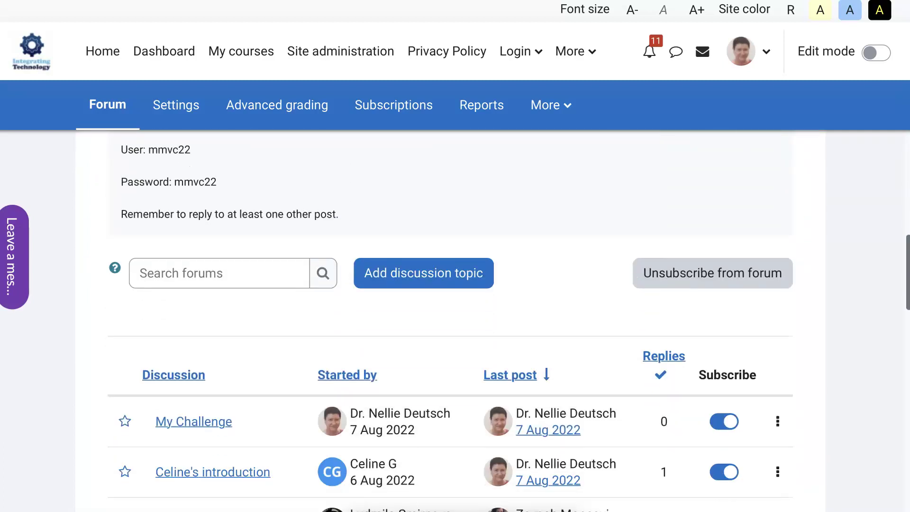
{"action": "scroll", "coordinate": [451, 322], "scroll_direction": "down", "scroll_amount": 1}
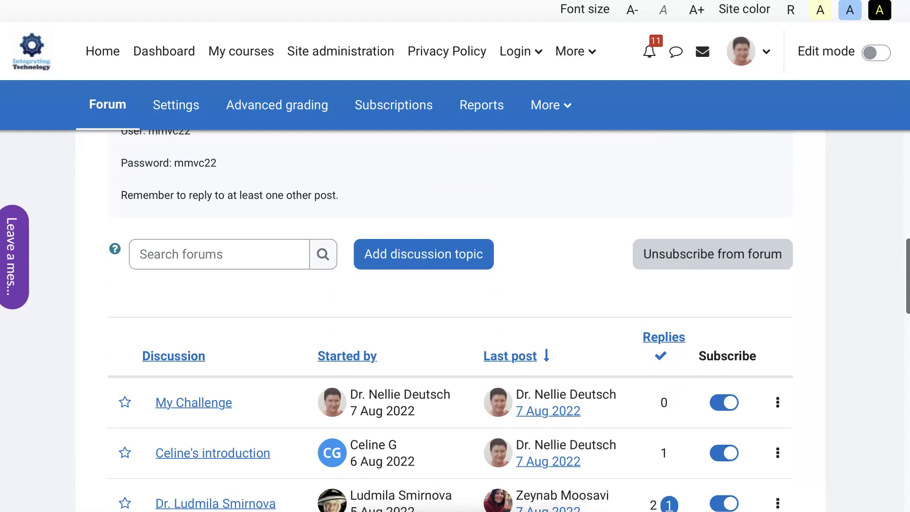
{"action": "left_click", "coordinate": [181, 404]}
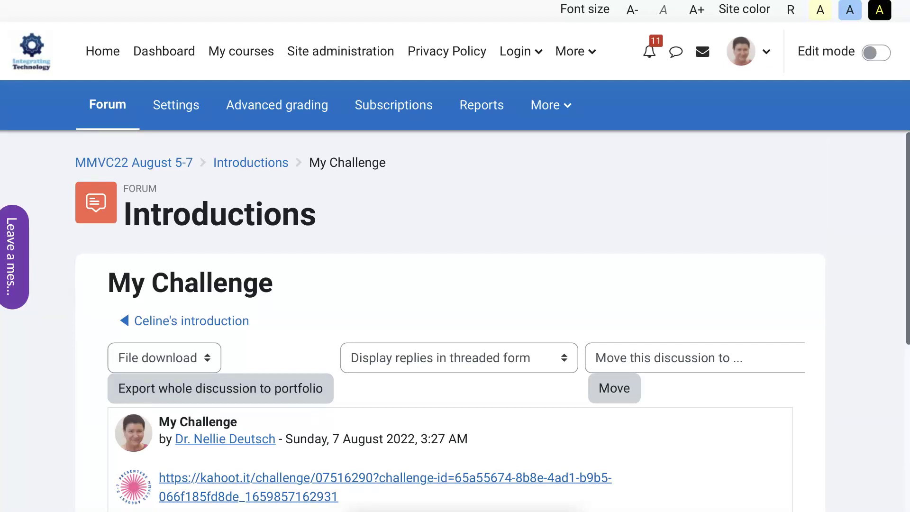
{"action": "scroll", "coordinate": [451, 308], "scroll_direction": "down", "scroll_amount": 2}
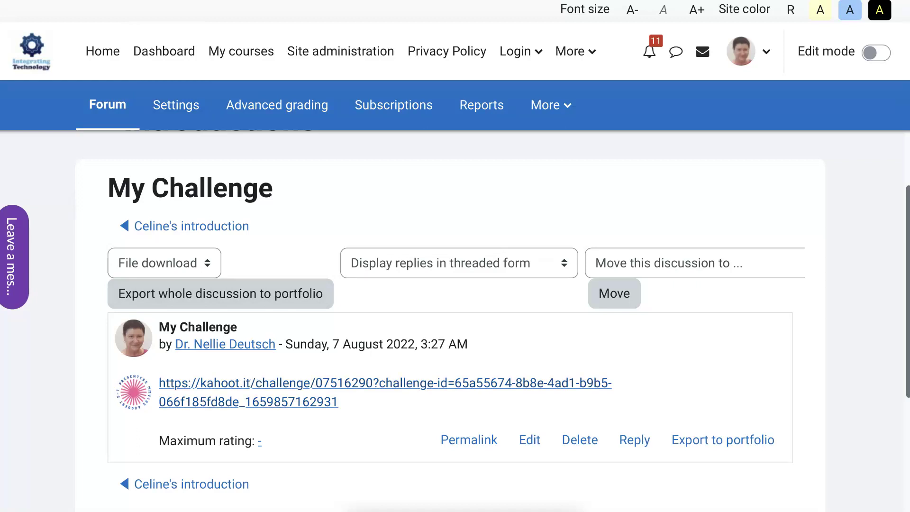
Step: Follow the posted link and join the Apples challenge with the spun nickname RadiantSable
{"action": "left_click", "coordinate": [268, 385]}
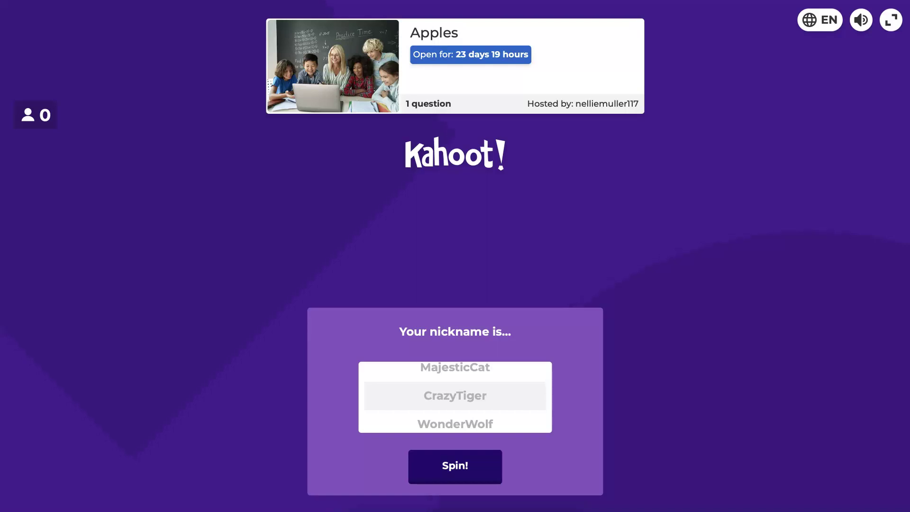
{"action": "key", "text": "Return"}
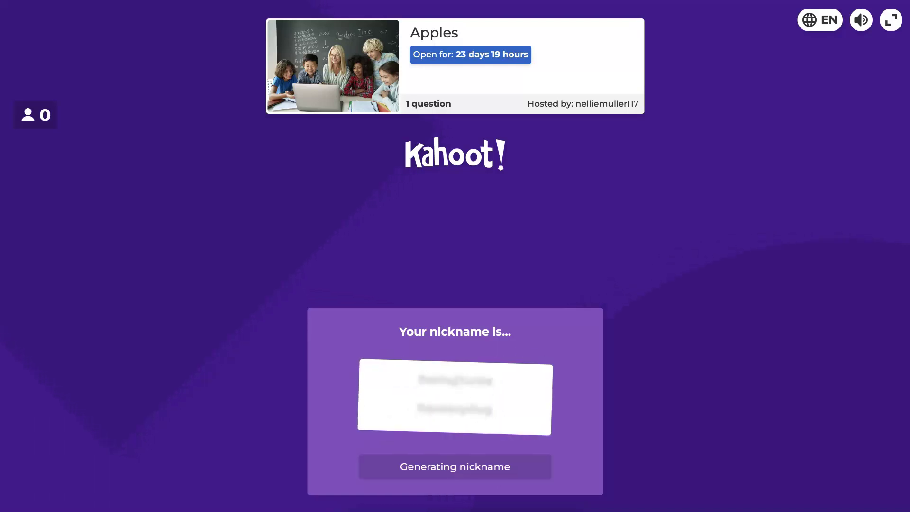
{"action": "key", "text": "Return"}
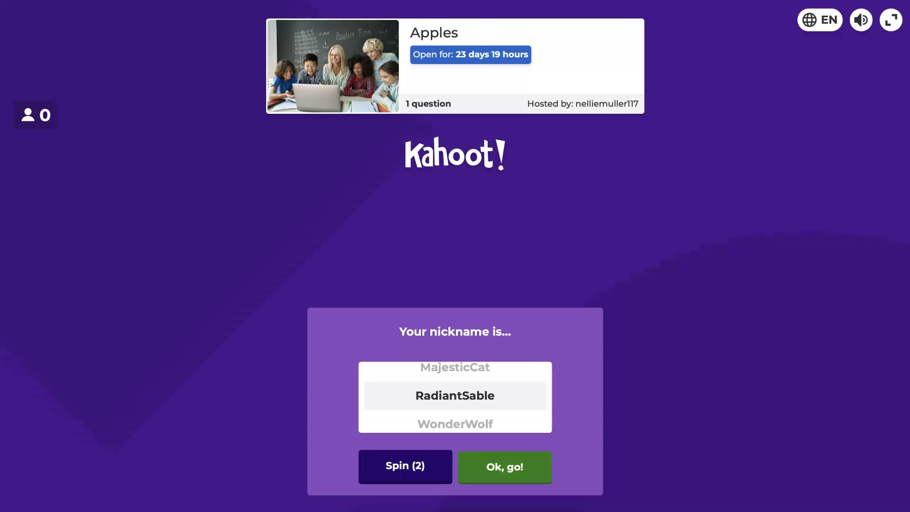
{"action": "left_click", "coordinate": [493, 469]}
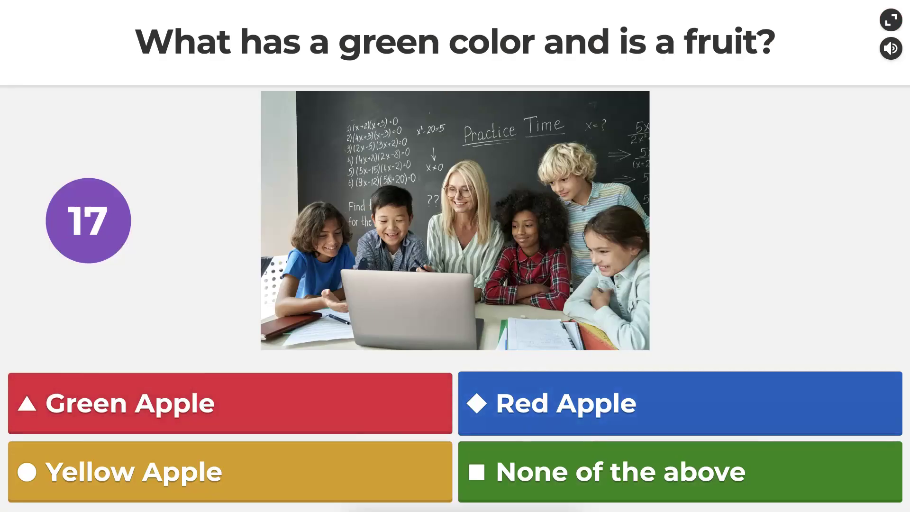
Step: Answer 'None of the above' and continue to the challenge scoreboard
{"action": "left_click", "coordinate": [516, 476]}
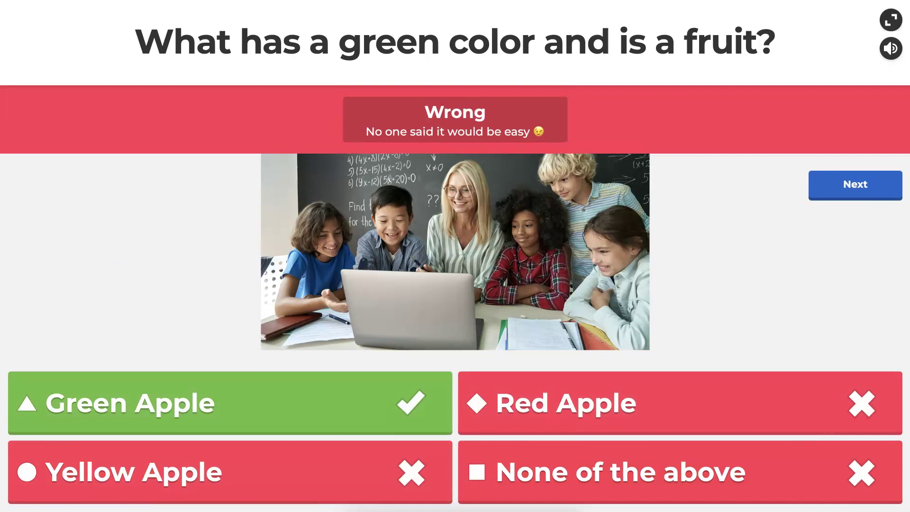
{"action": "left_click", "coordinate": [878, 192]}
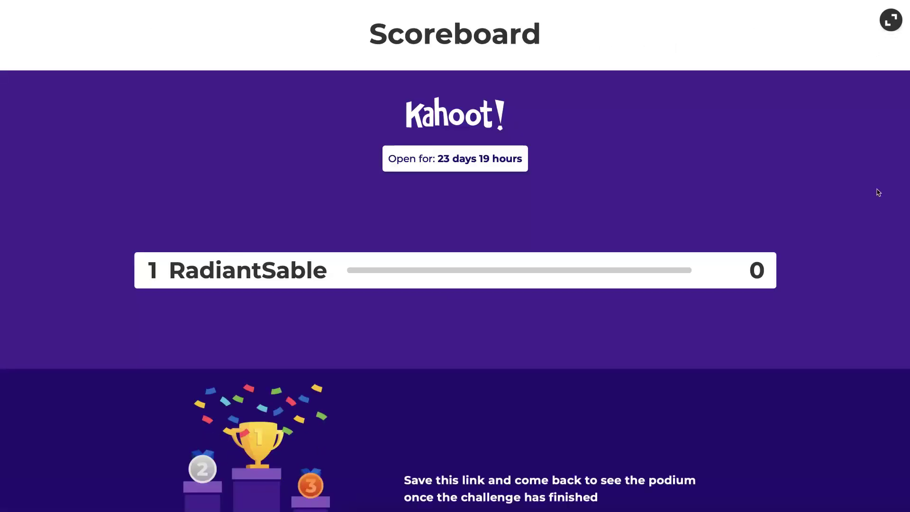